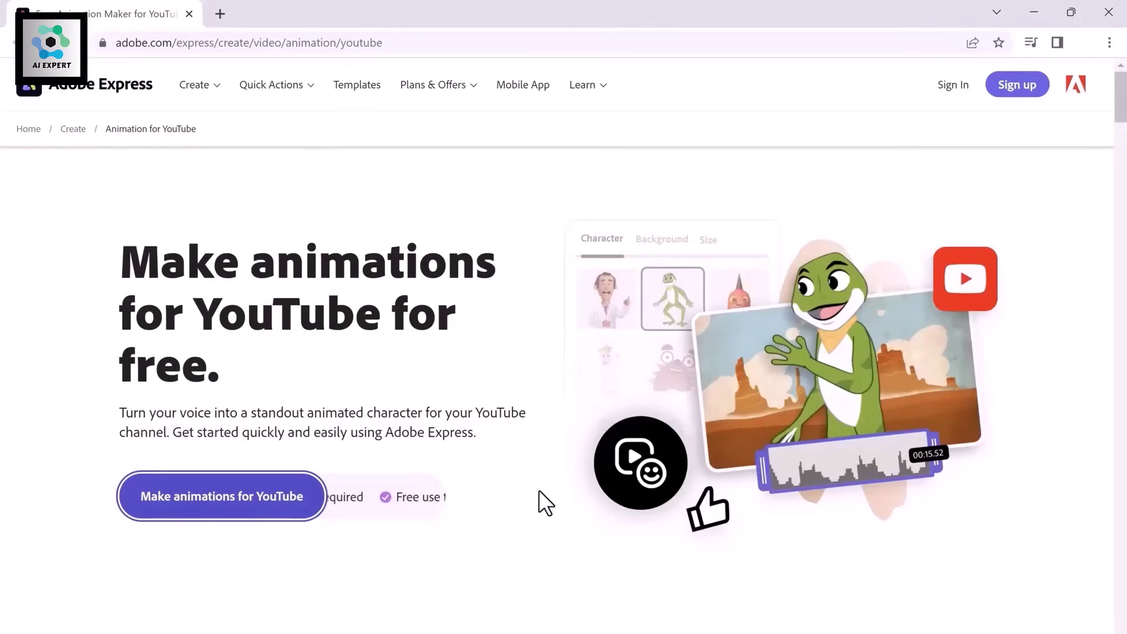
scroll(539, 489, "down", 3)
scroll(533, 486, "down", 3)
scroll(529, 485, "down", 3)
scroll(529, 486, "down", 2)
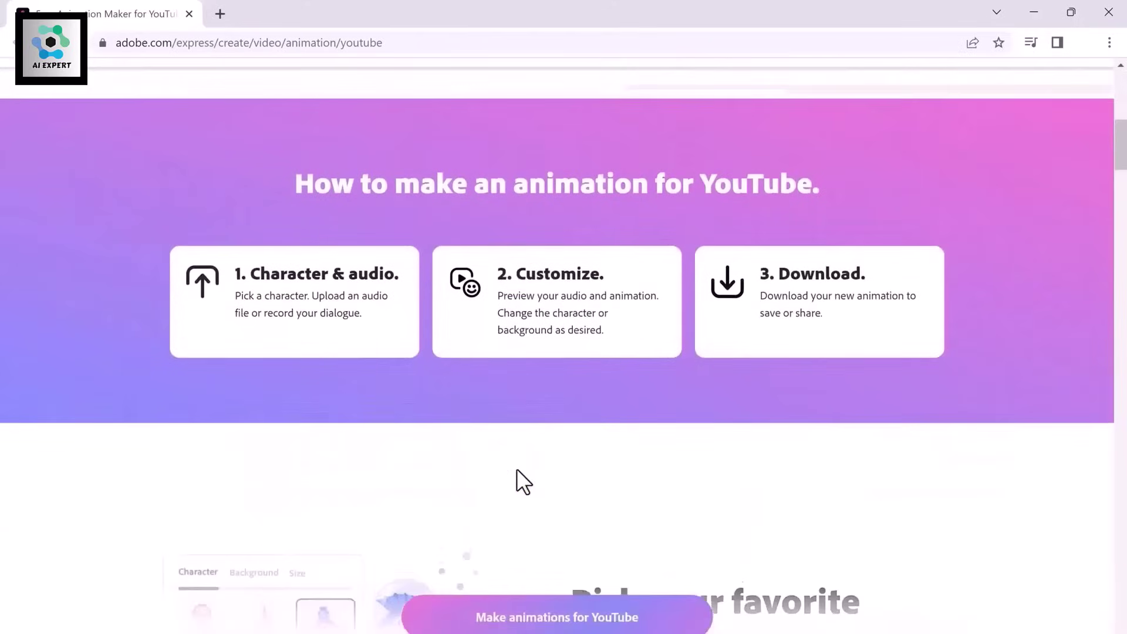
scroll(730, 392, "down", 3)
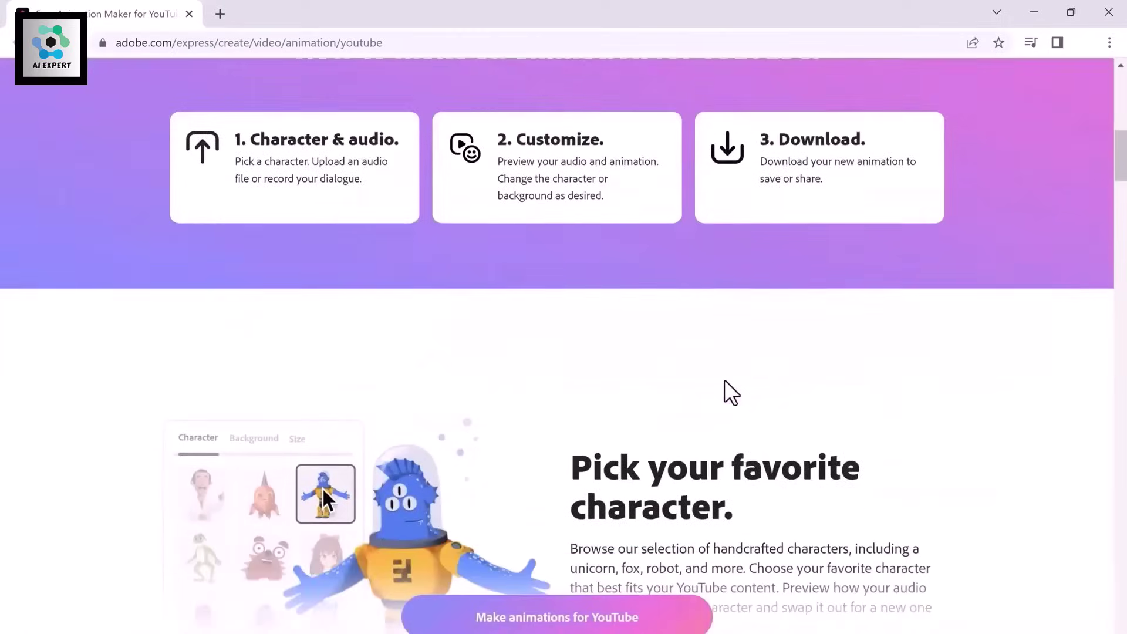
scroll(729, 391, "down", 1)
scroll(729, 390, "up", 4)
scroll(729, 390, "down", 2)
scroll(730, 391, "down", 3)
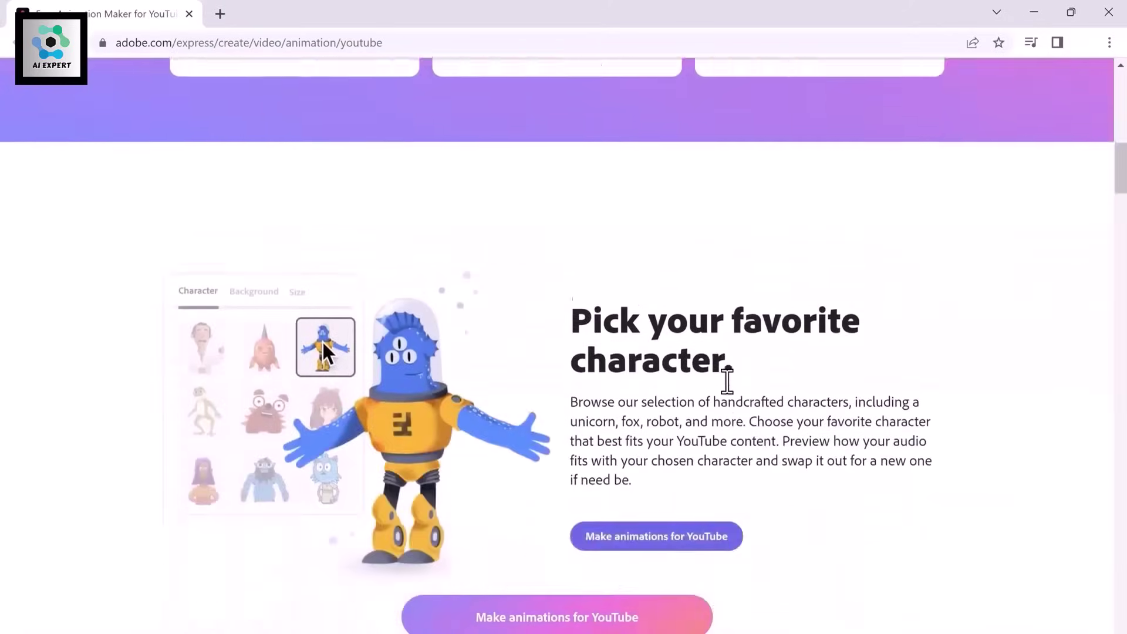
scroll(730, 391, "down", 2)
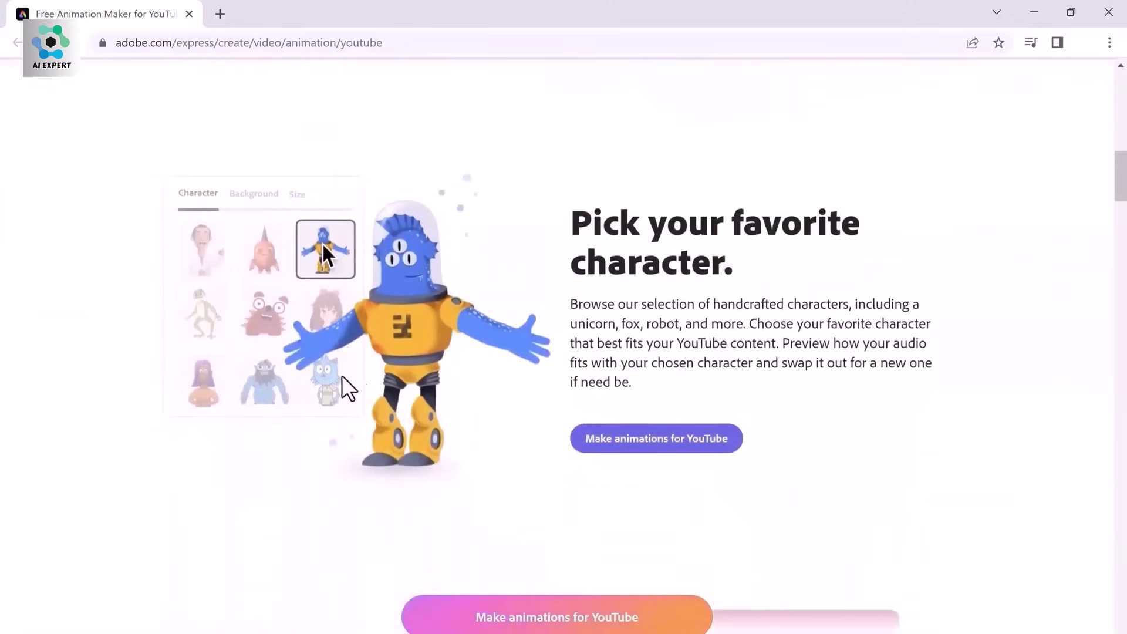
scroll(453, 402, "down", 4)
scroll(449, 406, "down", 2)
scroll(449, 406, "down", 1)
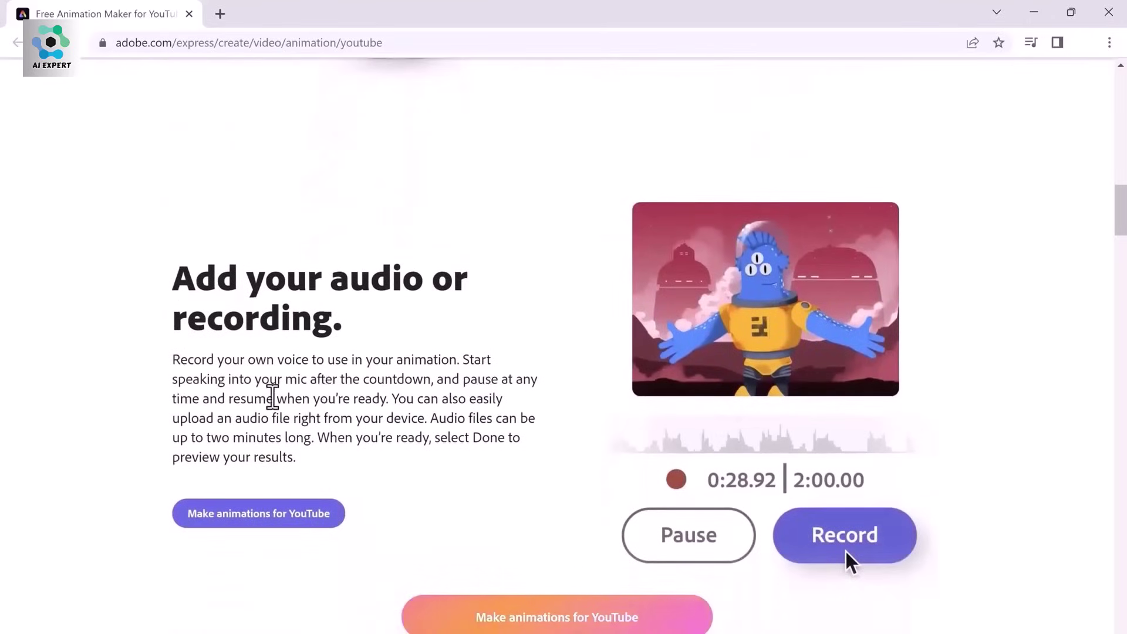
scroll(271, 395, "down", 2)
scroll(271, 394, "down", 3)
scroll(272, 395, "down", 1)
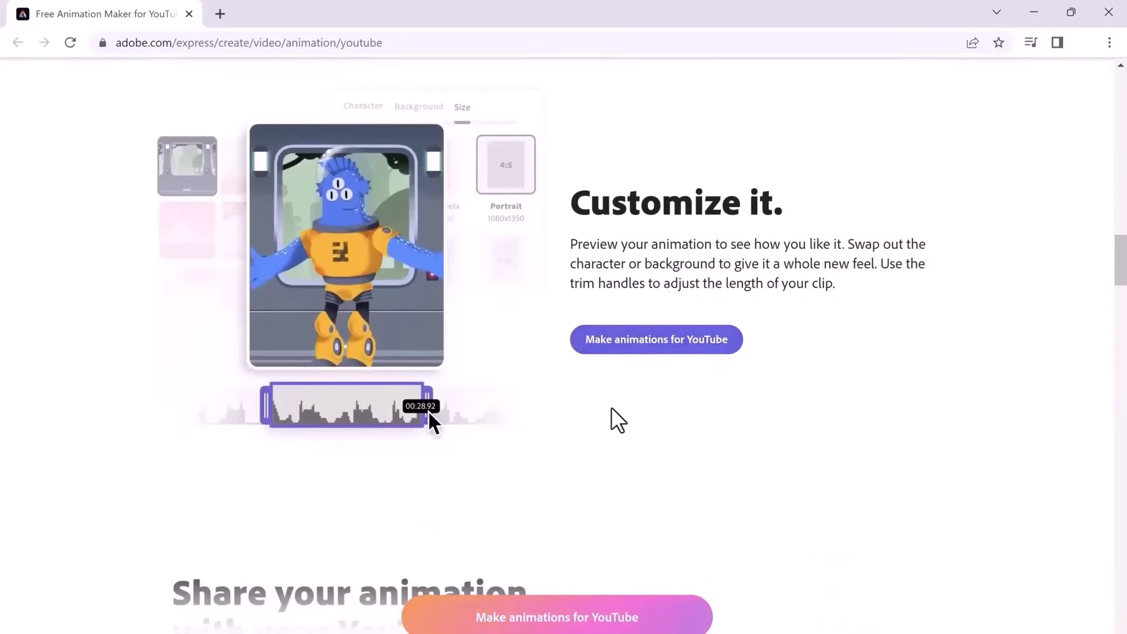
scroll(617, 421, "down", 2)
scroll(616, 421, "down", 2)
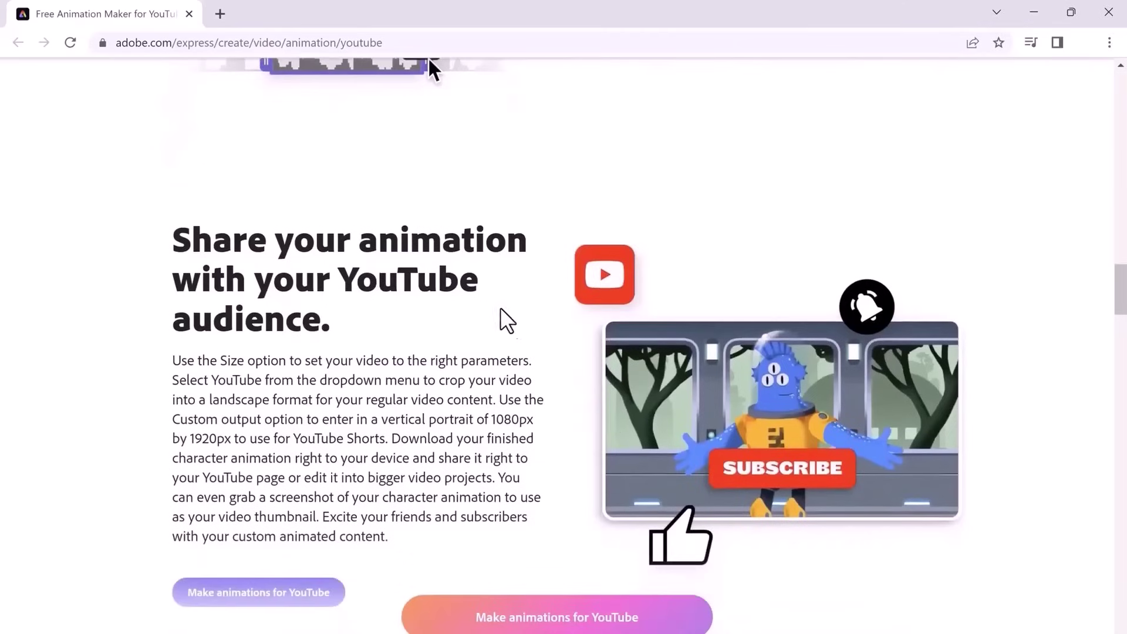
scroll(366, 378, "down", 2)
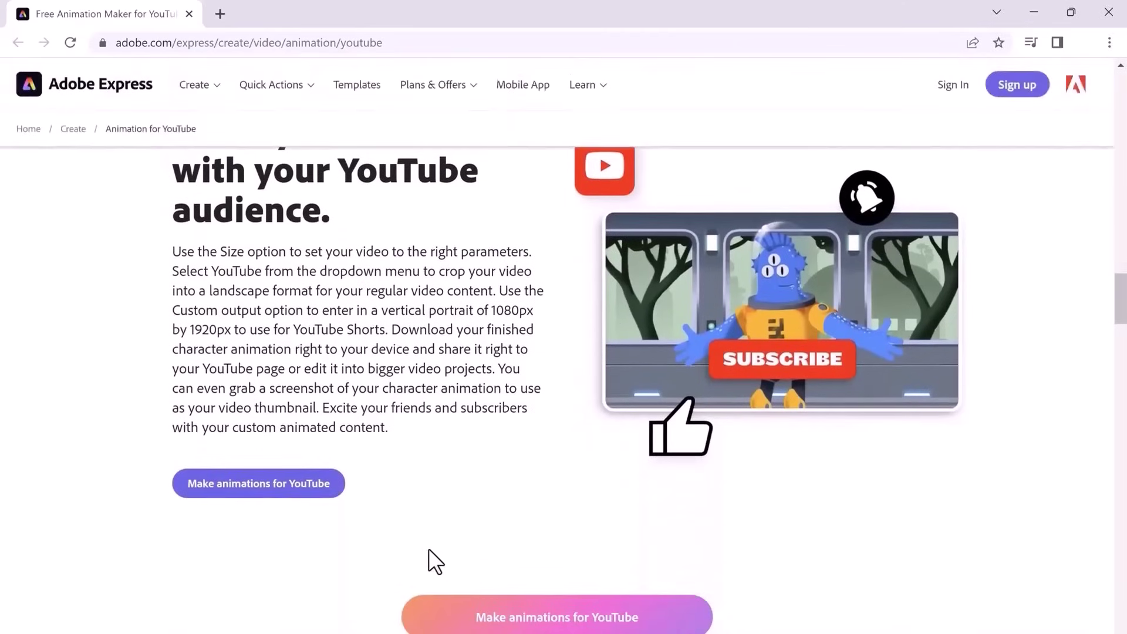
scroll(444, 490, "up", 5)
scroll(445, 490, "up", 5)
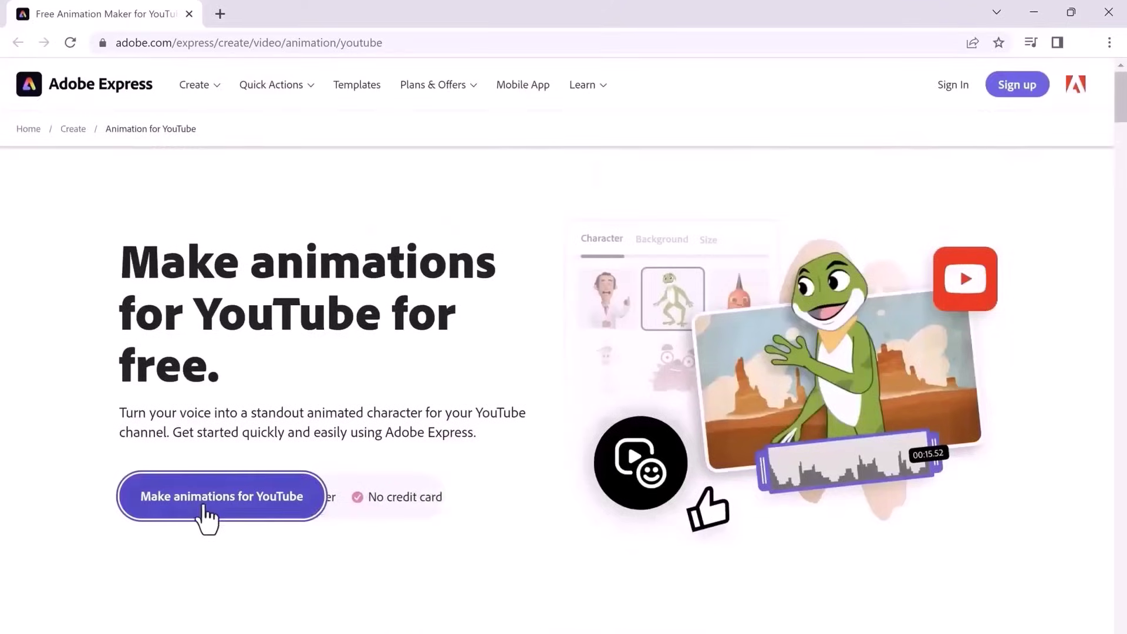
- Open Animate from audio and browse the Humans and Creatures character categories
left_click(179, 502)
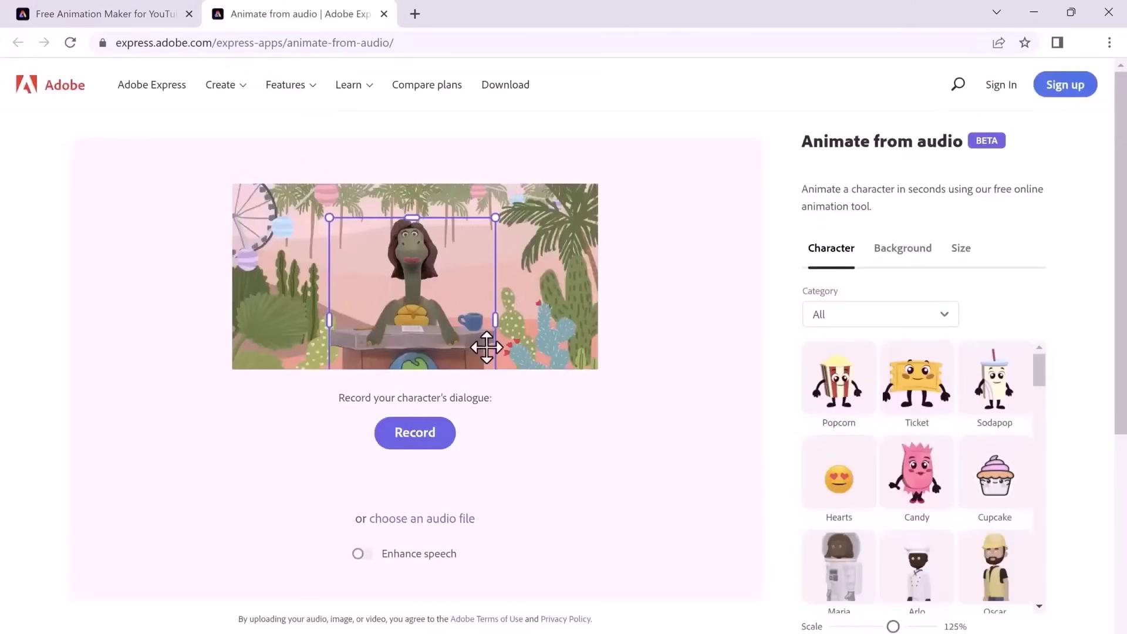
scroll(966, 424, "down", 3)
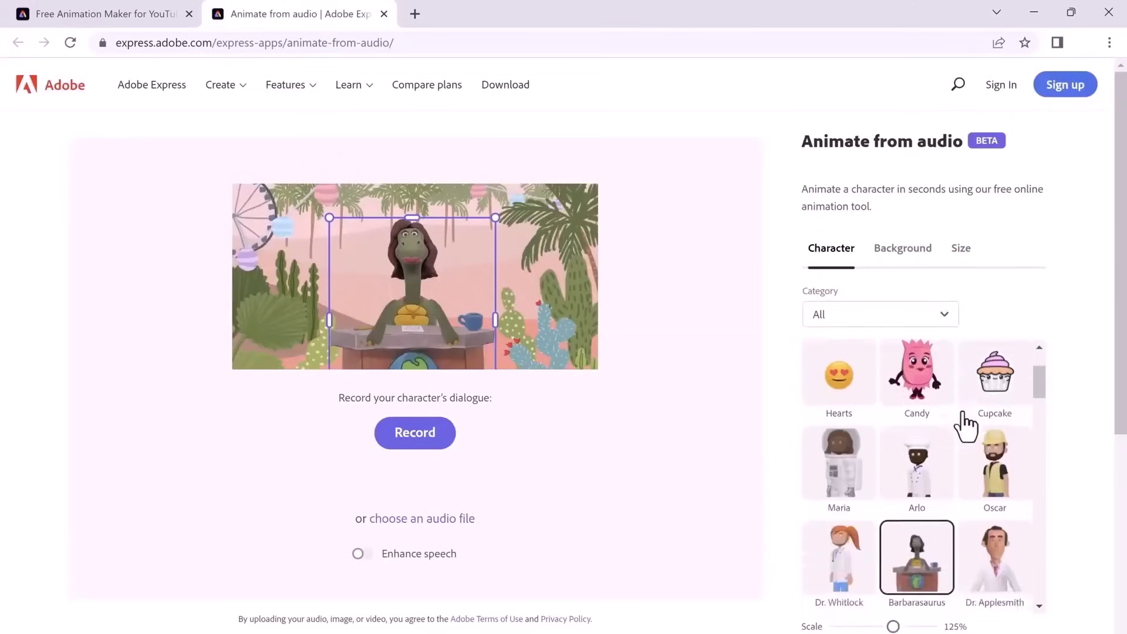
scroll(967, 424, "down", 3)
scroll(966, 425, "down", 3)
scroll(966, 425, "down", 3)
scroll(966, 424, "down", 3)
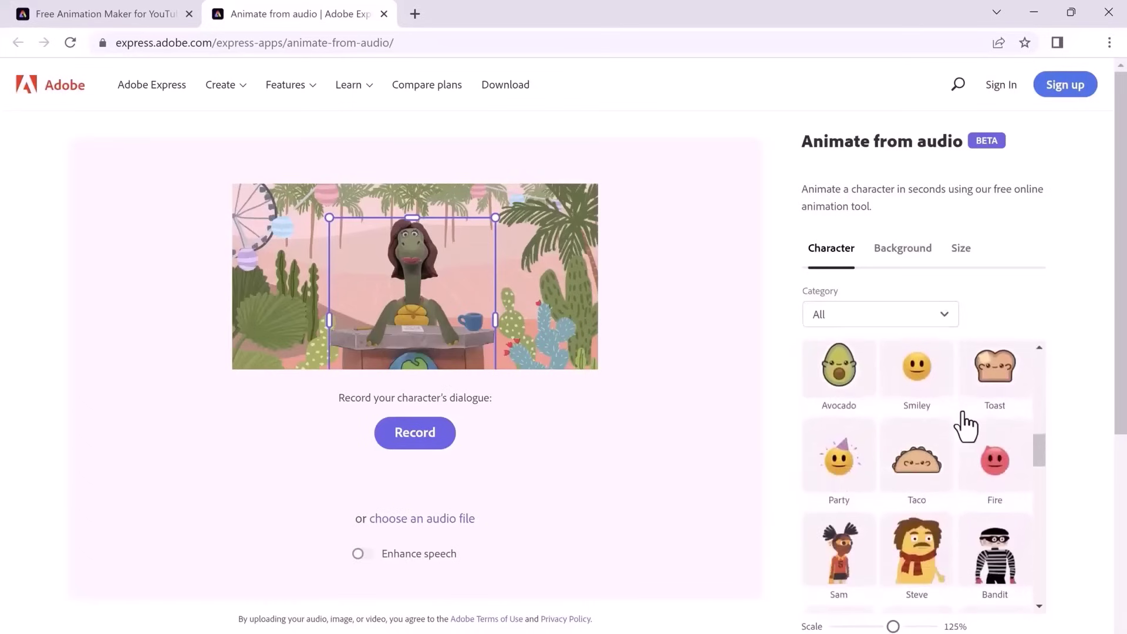
scroll(967, 425, "down", 3)
scroll(967, 425, "down", 3)
scroll(967, 424, "down", 3)
scroll(967, 425, "down", 3)
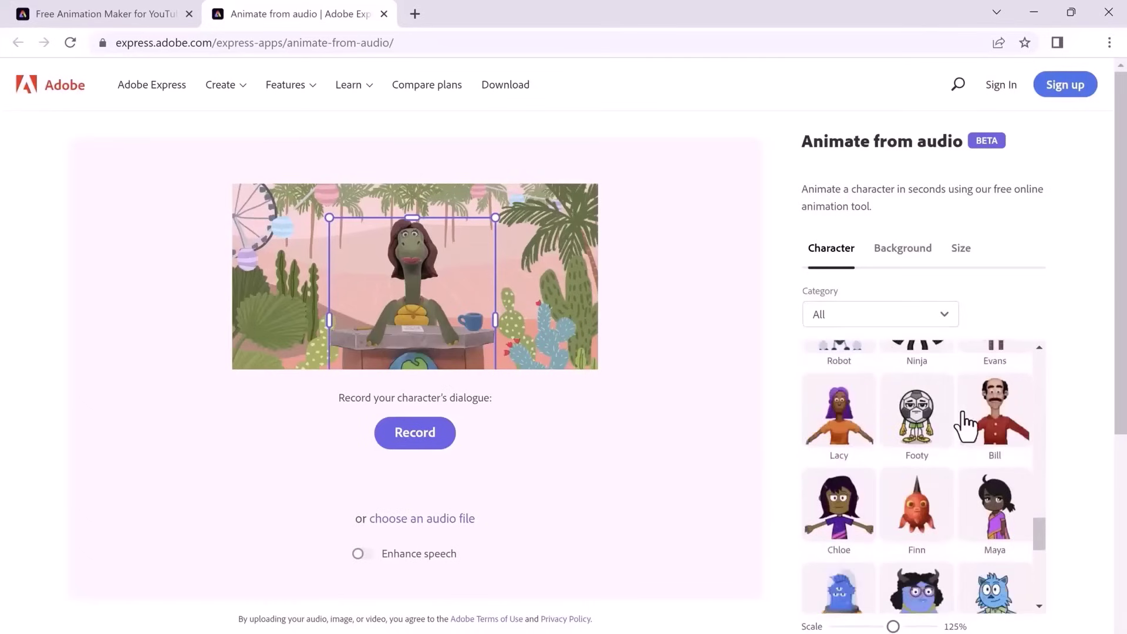
left_click(938, 313)
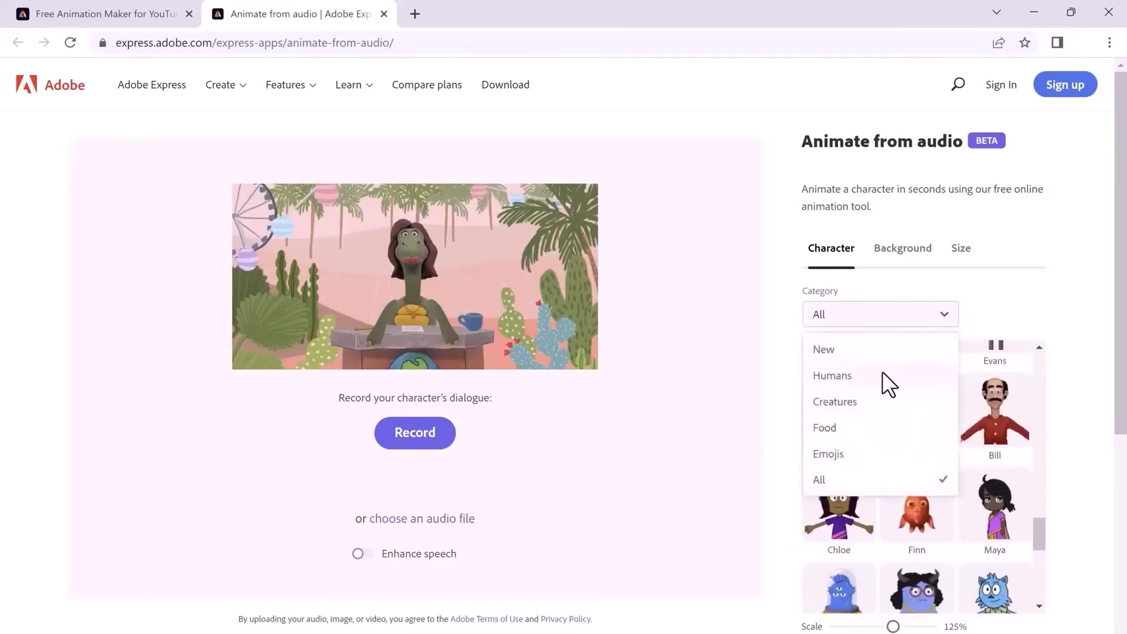
left_click(883, 370)
scroll(933, 413, "up", 3)
scroll(933, 414, "up", 3)
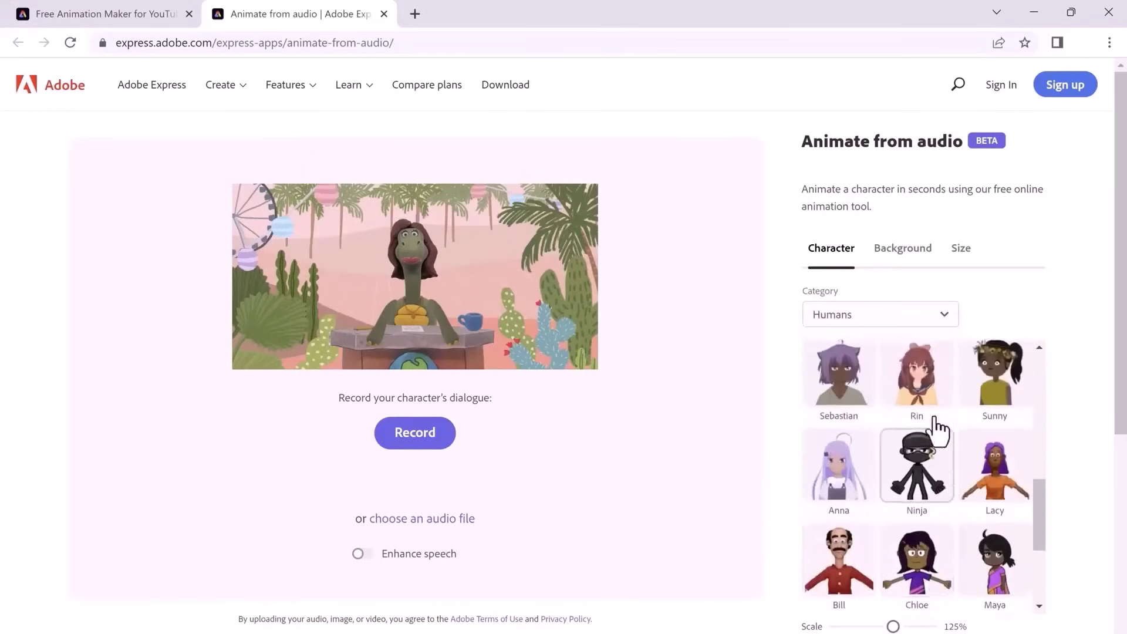
scroll(939, 414, "up", 3)
scroll(938, 378, "up", 2)
scroll(939, 353, "up", 2)
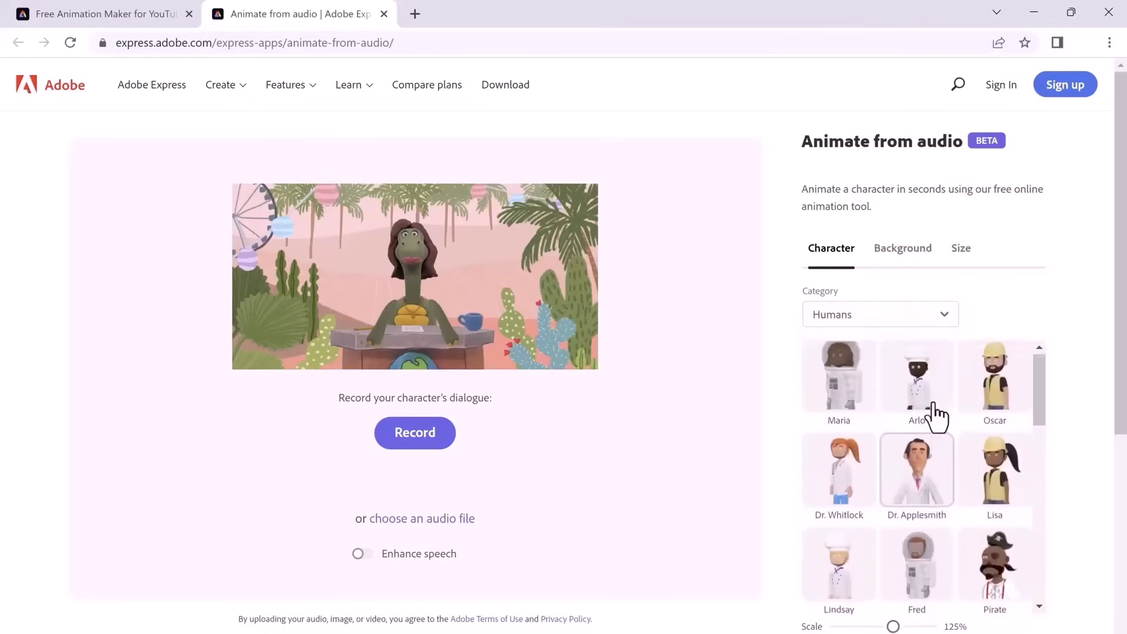
scroll(939, 326, "up", 2)
left_click(938, 317)
left_click(900, 403)
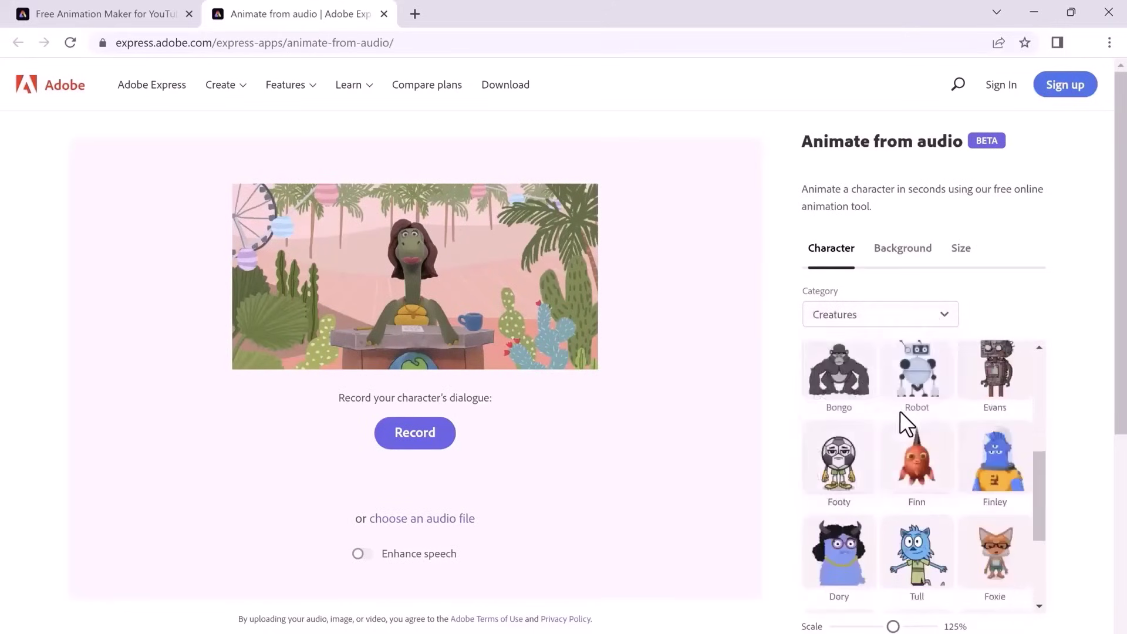
scroll(916, 458, "down", 5)
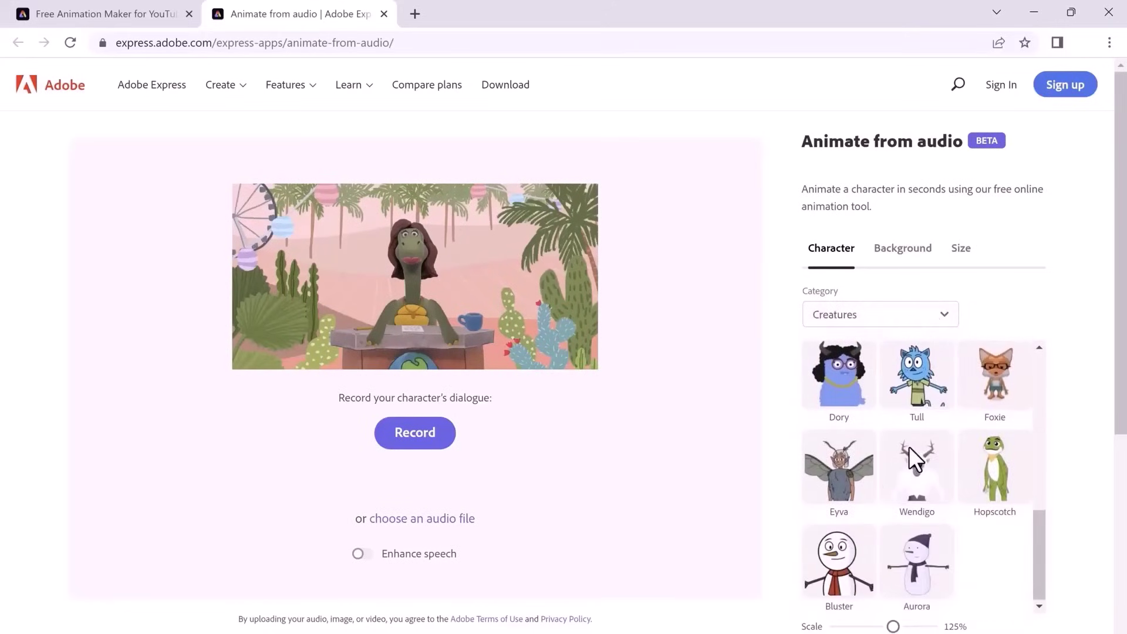
left_click(908, 316)
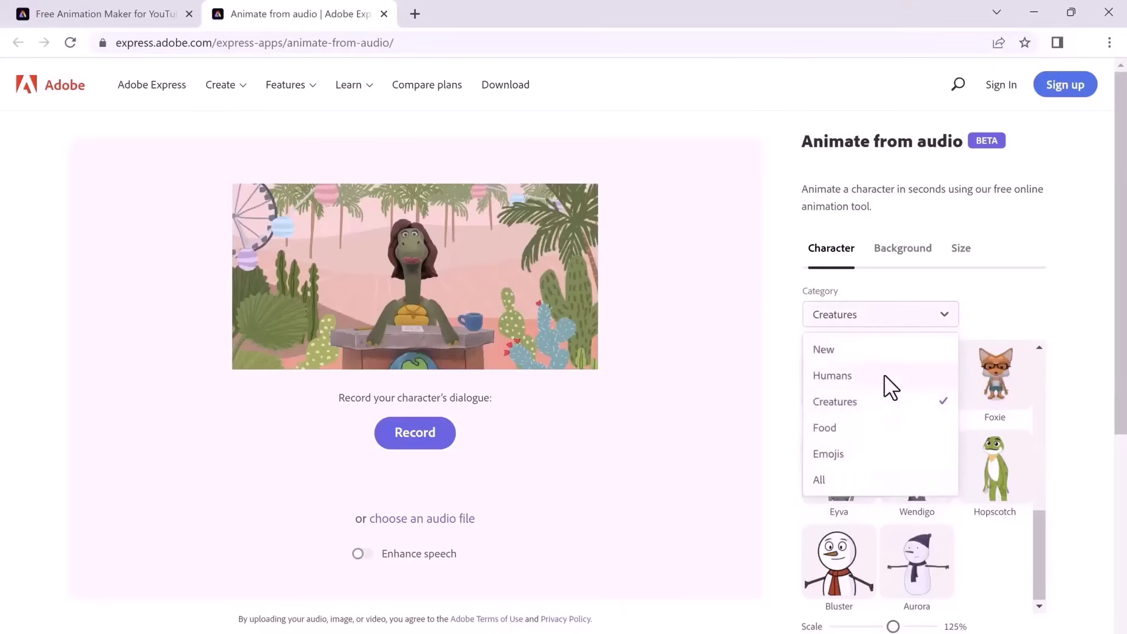
- Try Frontier, Playground, Club House, Beach, Snowy and plain colour backgrounds, ending on white
left_click(832, 375)
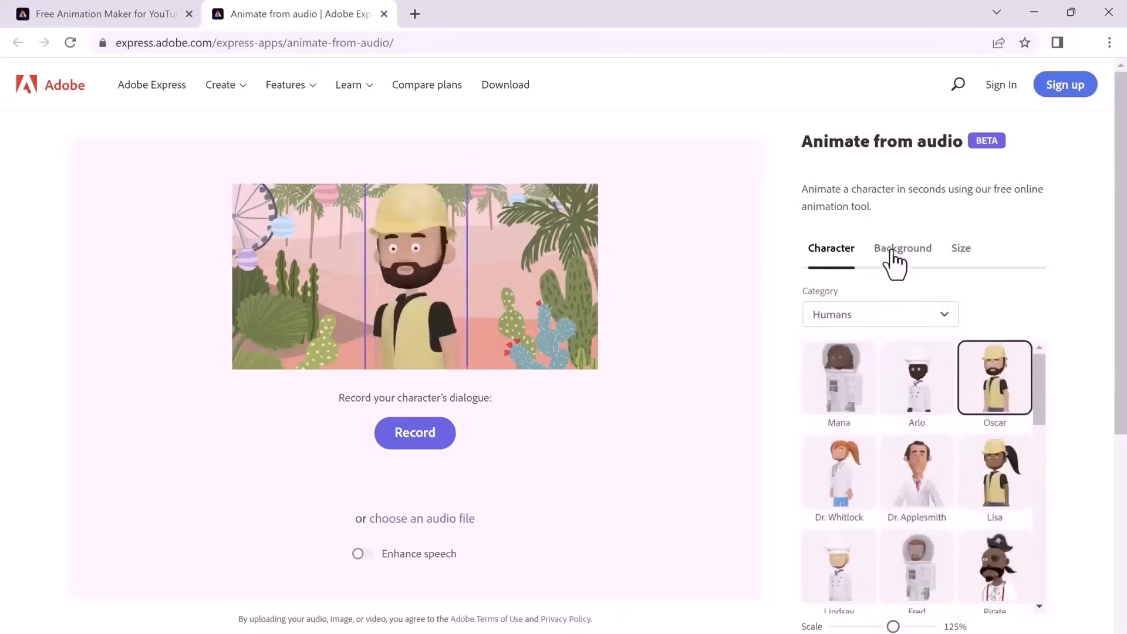
left_click(902, 248)
left_click(994, 388)
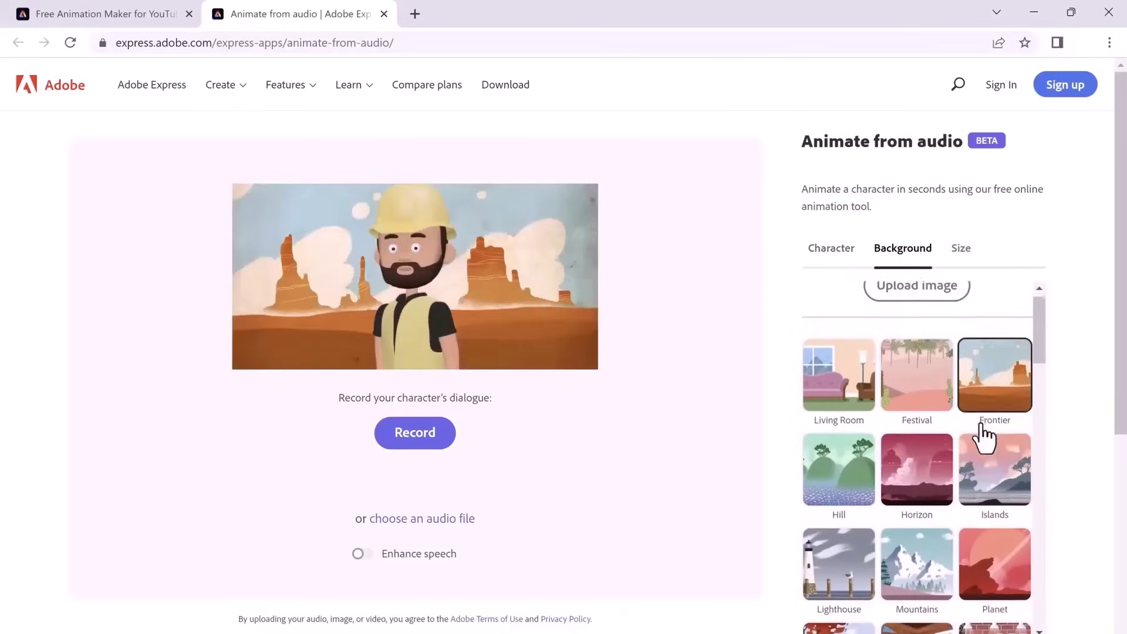
scroll(995, 440, "down", 3)
left_click(875, 458)
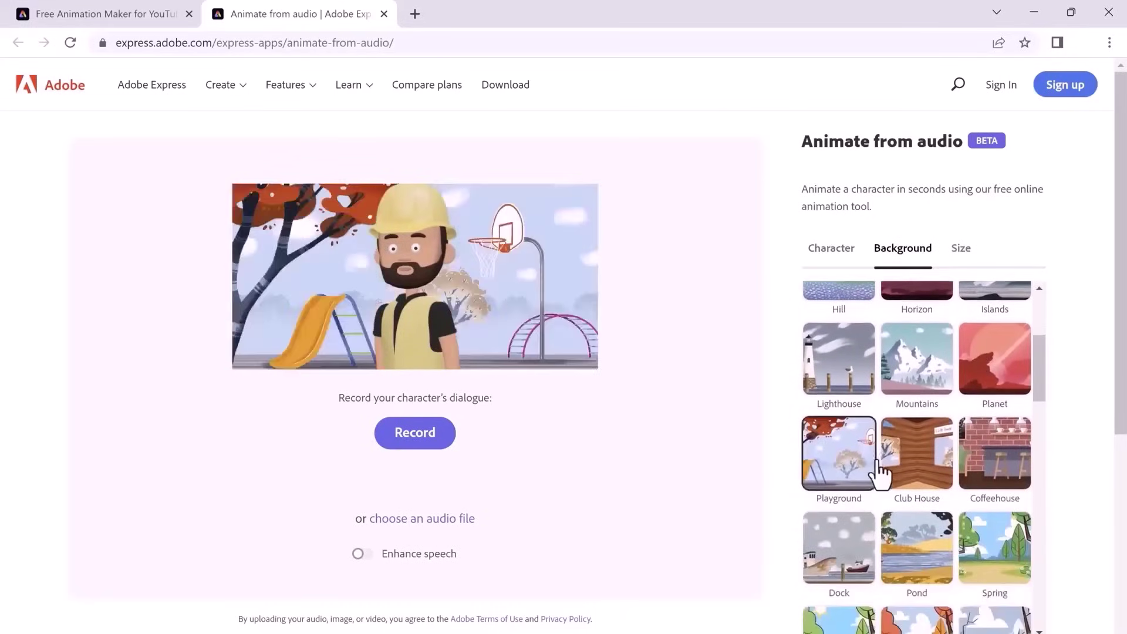
left_click(917, 454)
scroll(917, 467, "down", 3)
scroll(917, 475, "down", 2)
left_click(838, 492)
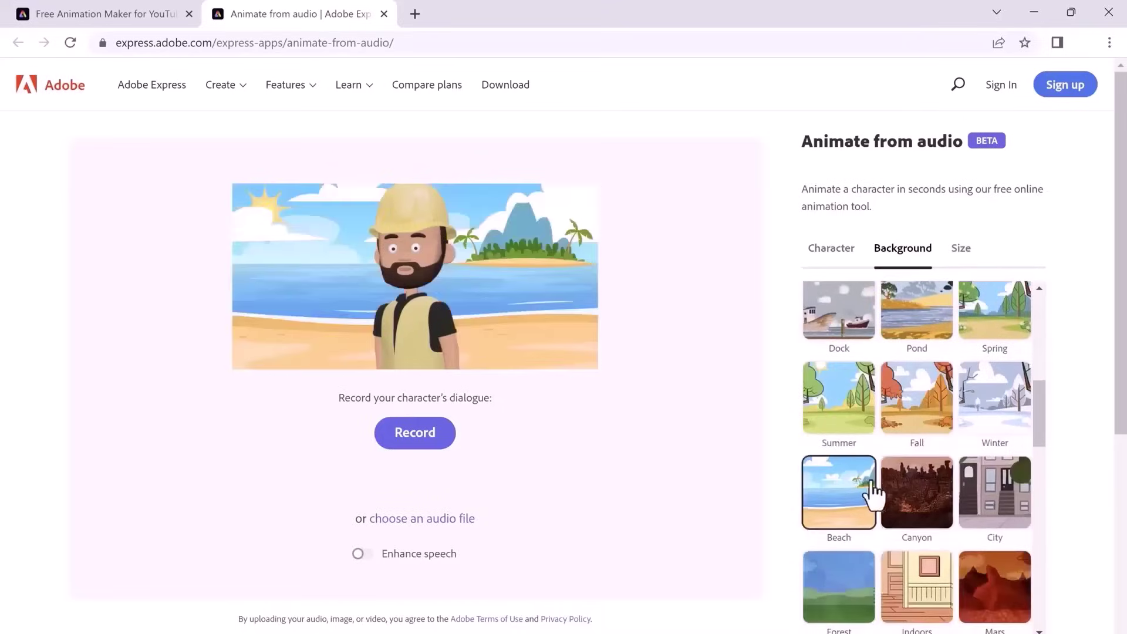
scroll(898, 475, "down", 5)
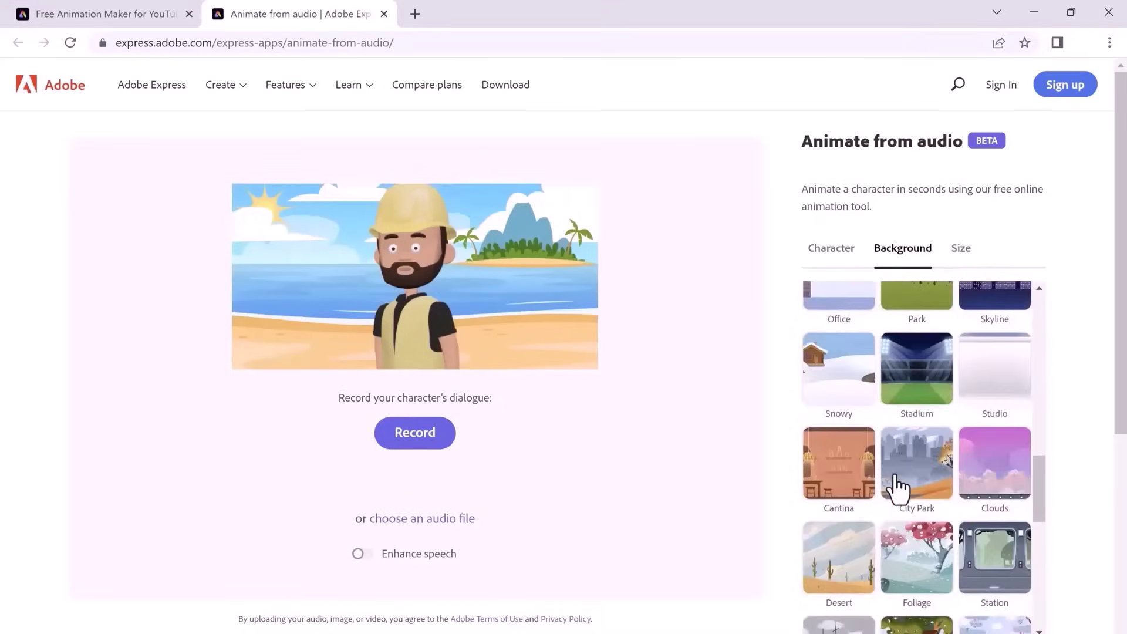
left_click(868, 391)
scroll(880, 414, "down", 4)
scroll(933, 423, "down", 4)
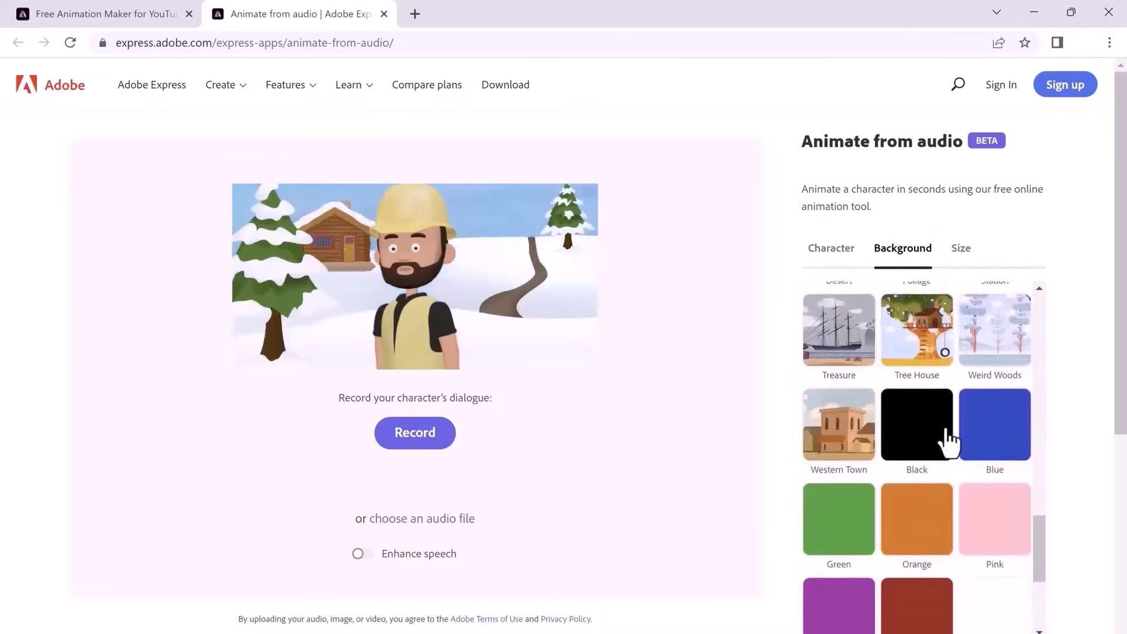
scroll(943, 423, "down", 1)
left_click(920, 397)
left_click(993, 394)
left_click(994, 488)
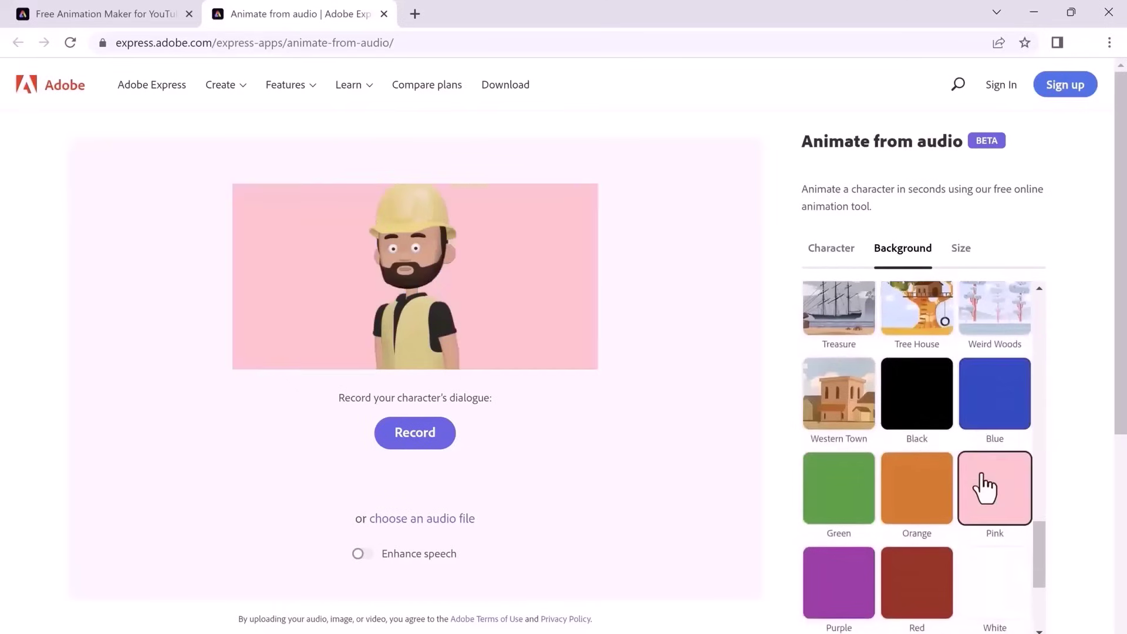
left_click(994, 582)
scroll(925, 526, "down", 3)
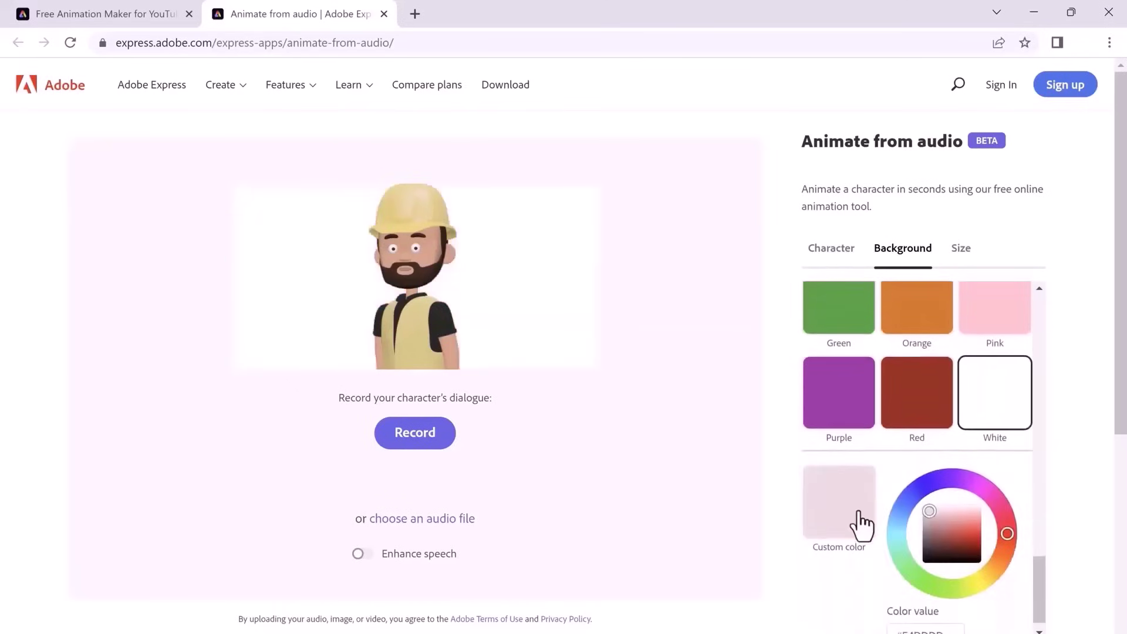
- Use a light pink custom background colour and a Square 1:1 output size
left_click(838, 503)
left_click_drag(950, 517, 954, 506)
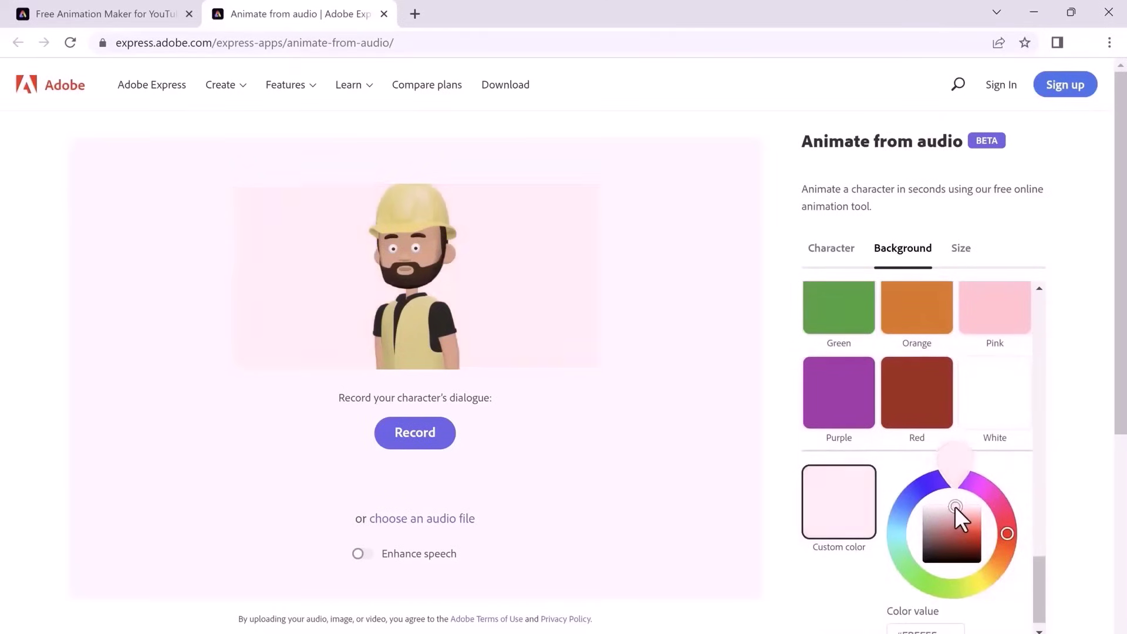
scroll(836, 413, "up", 10)
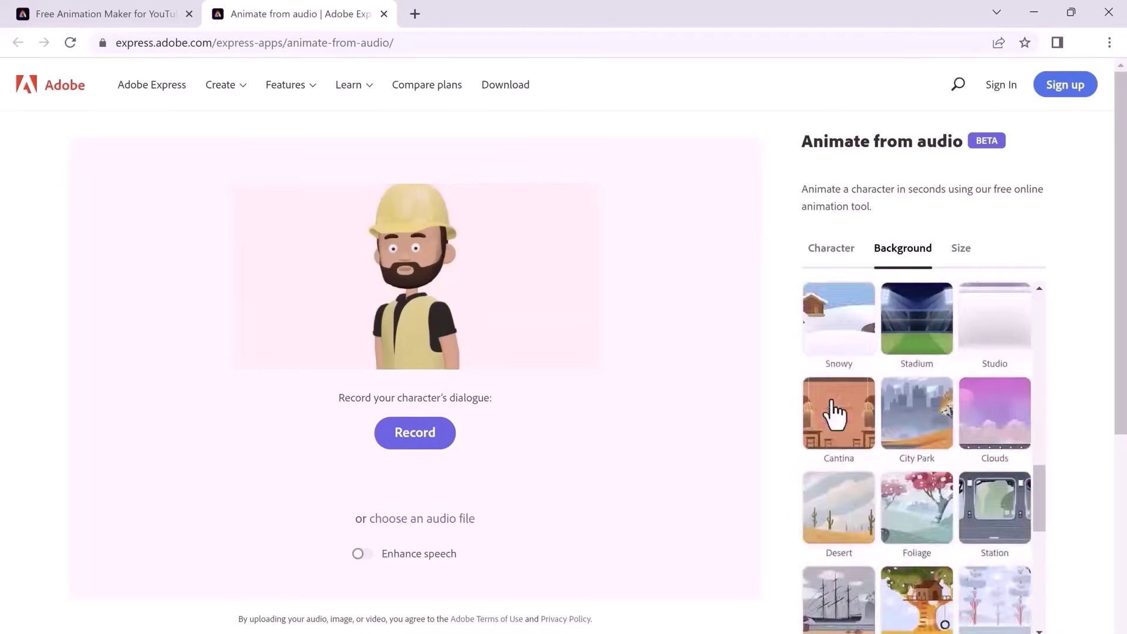
scroll(837, 414, "up", 5)
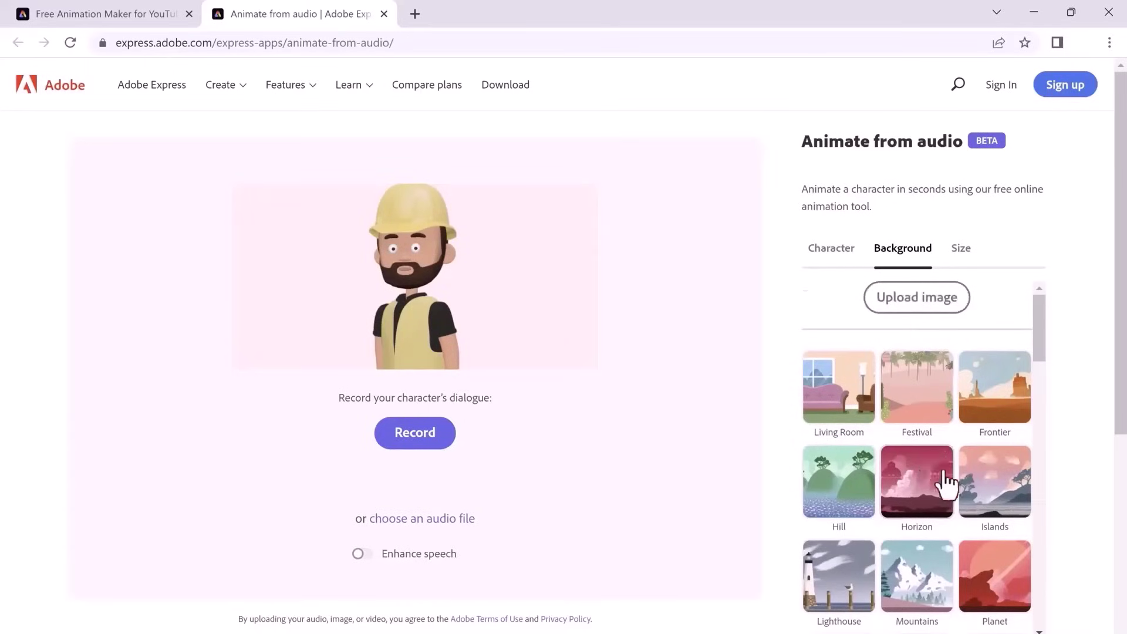
left_click(961, 247)
left_click(855, 376)
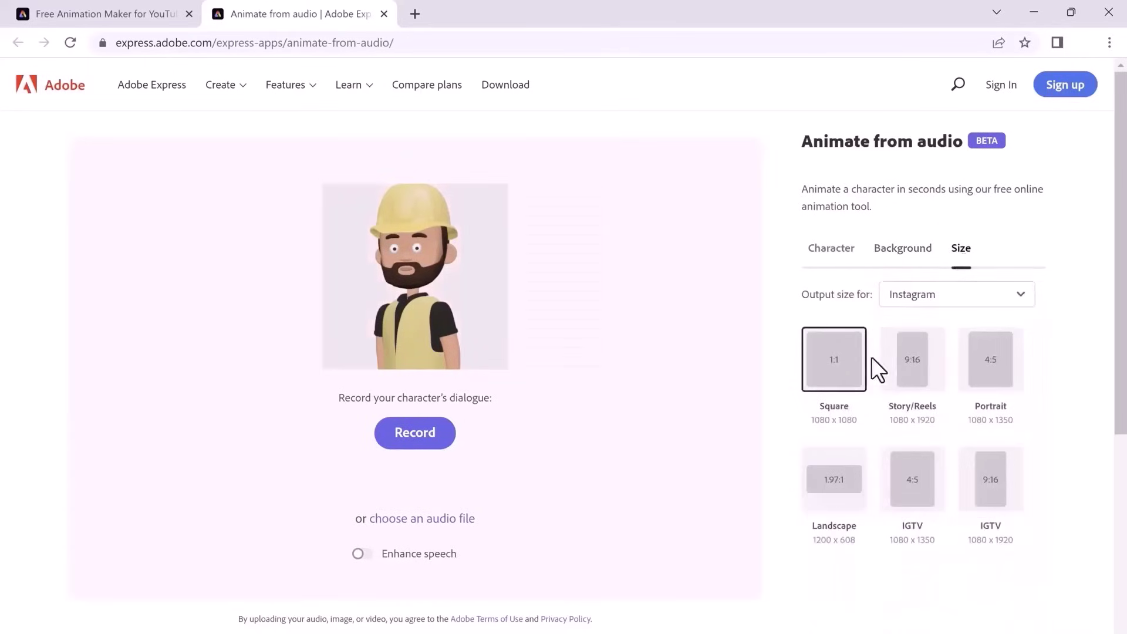
- Try Facebook, then set the output to YouTube's 16:9 landscape size
left_click(953, 296)
left_click(931, 357)
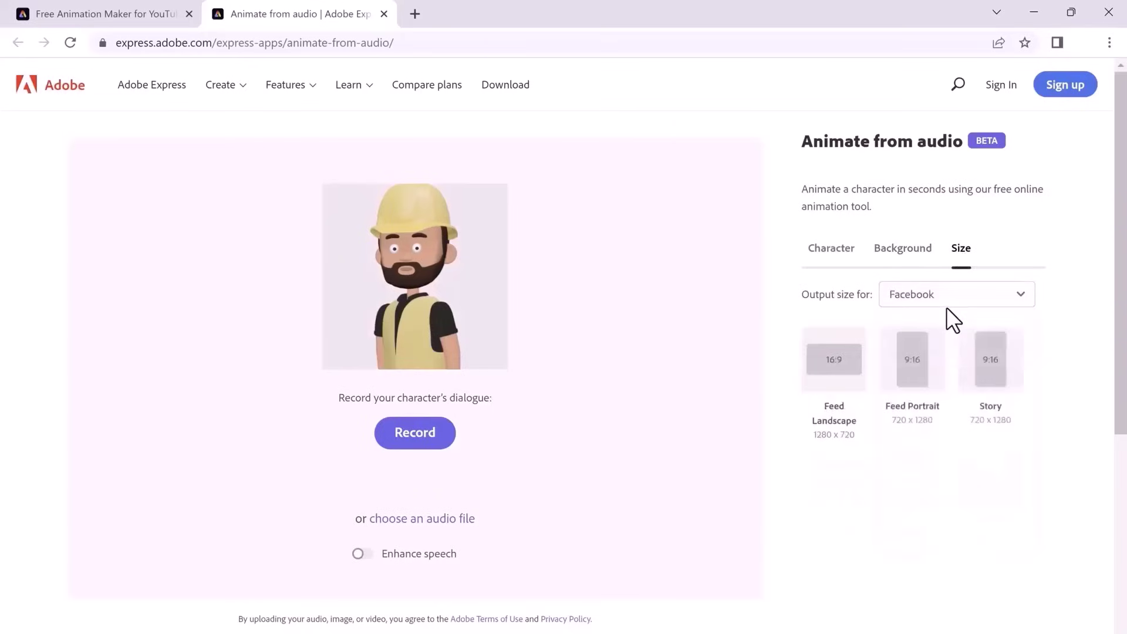
left_click(953, 296)
left_click(918, 406)
left_click(834, 370)
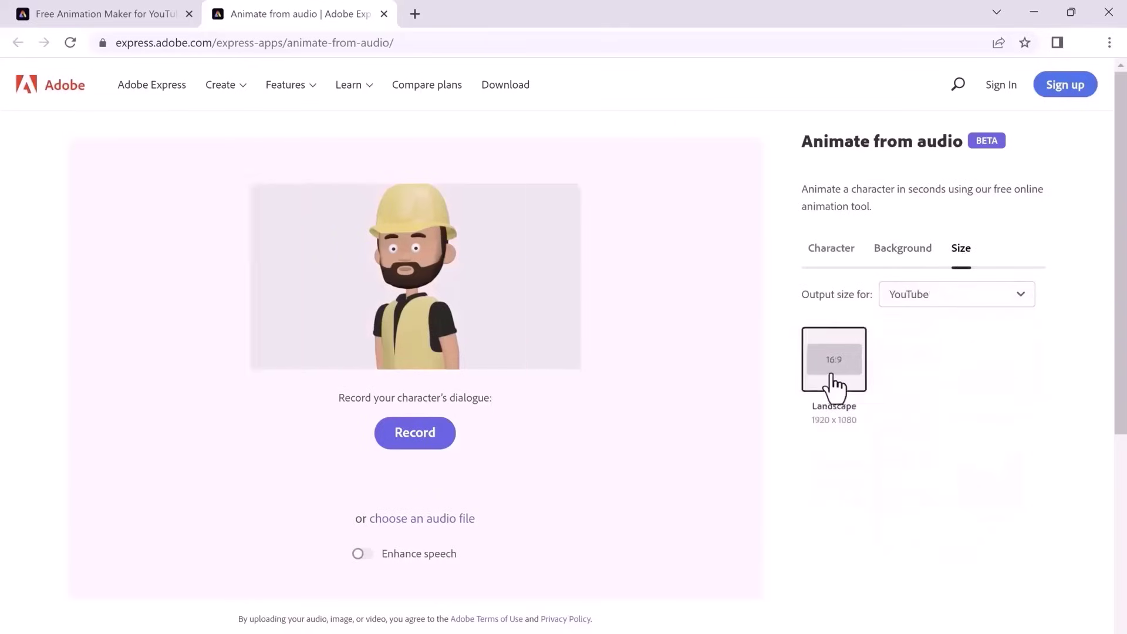
- Try TikTok's 9:16 portrait size, then switch back to YouTube 16:9
left_click(971, 297)
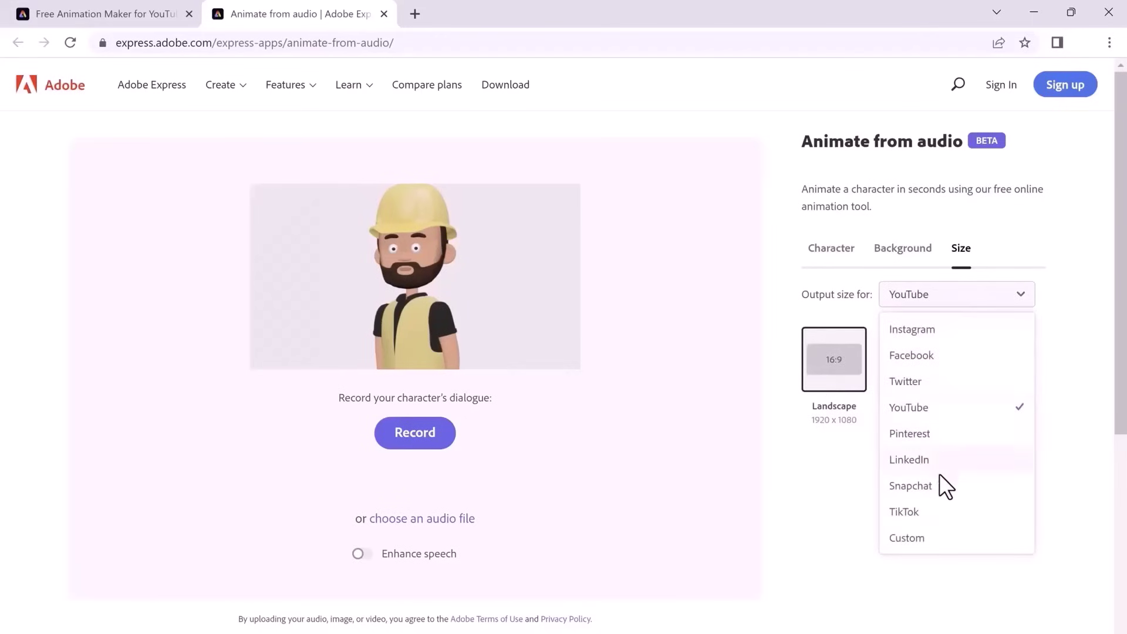
left_click(935, 509)
left_click(834, 360)
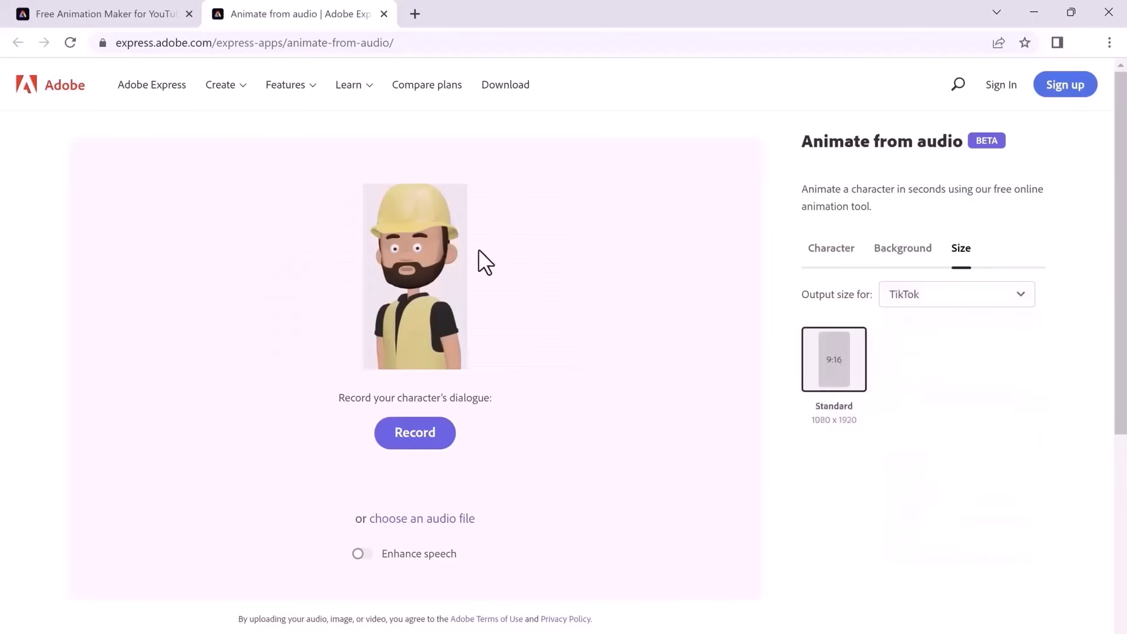
left_click(1011, 293)
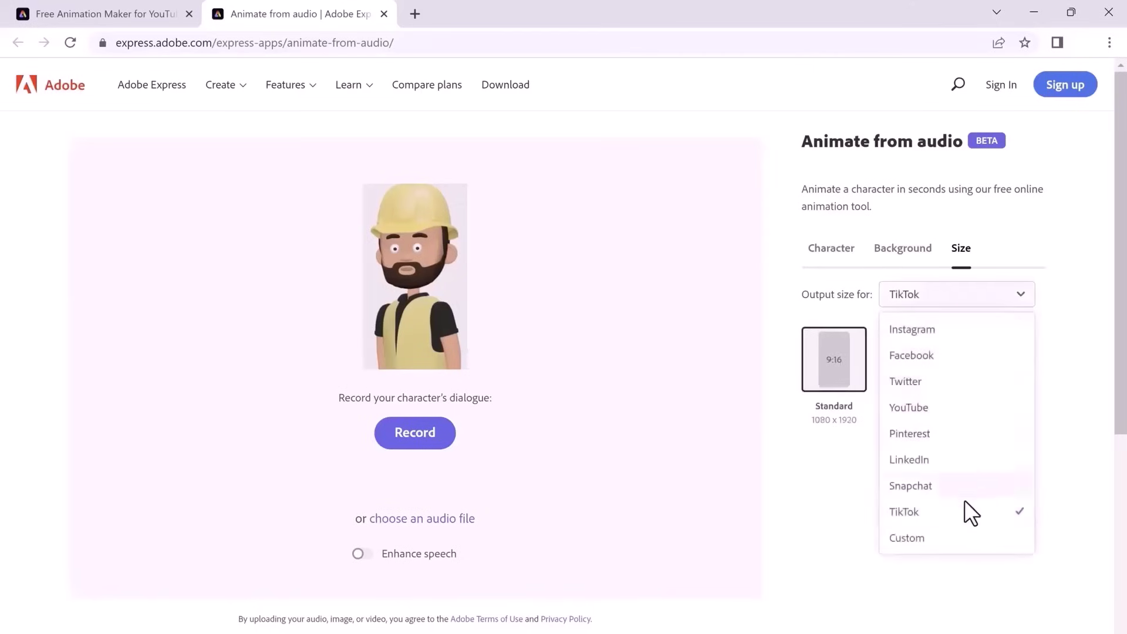
left_click(936, 405)
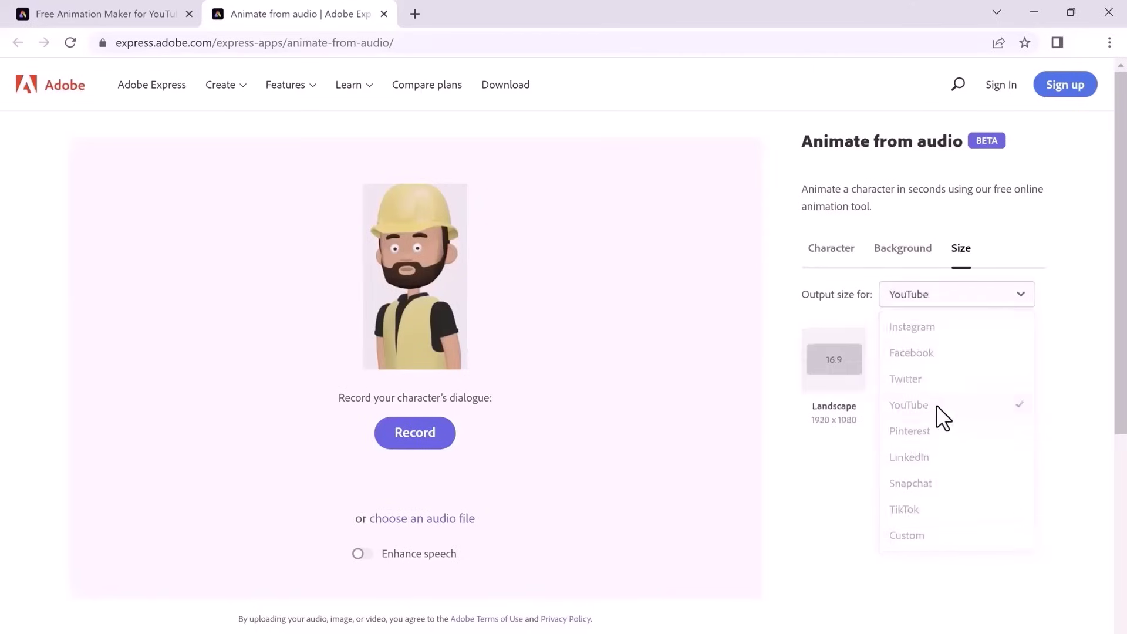
- Reapply the 16:9 landscape size and shrink the character to 95% scale
left_click(902, 248)
left_click(830, 247)
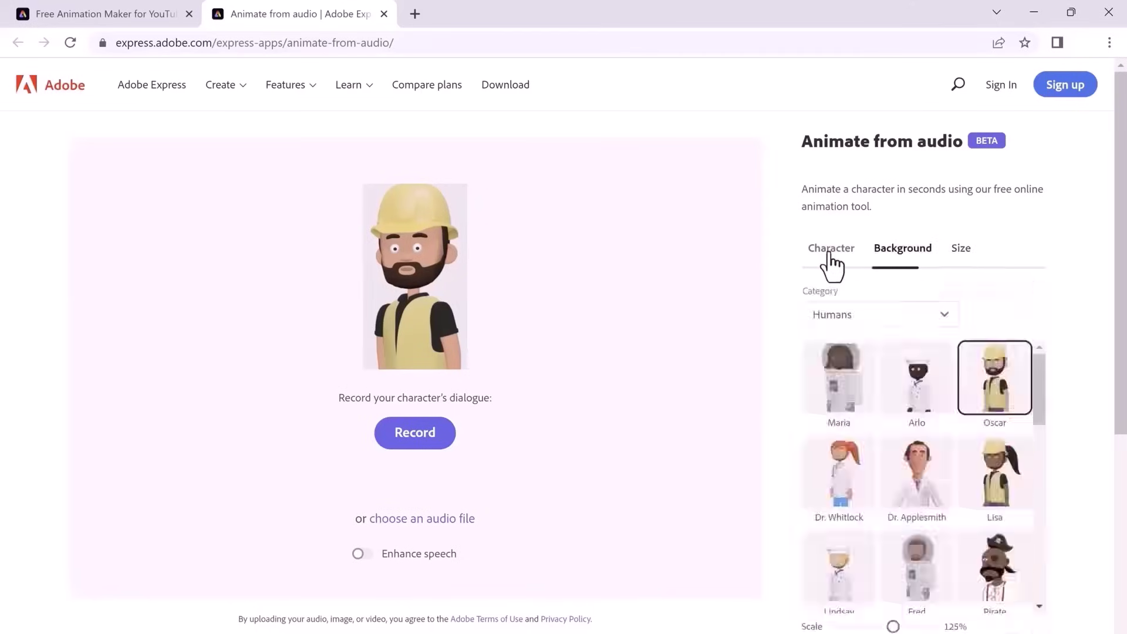
scroll(949, 465, "down", 5)
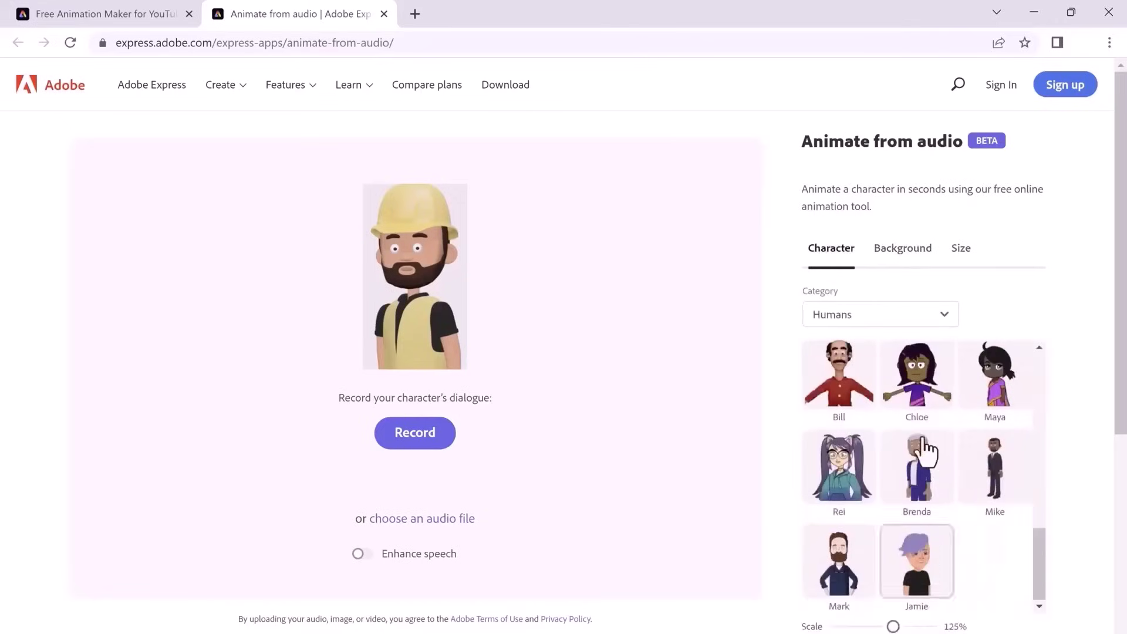
left_click(960, 247)
left_click(834, 359)
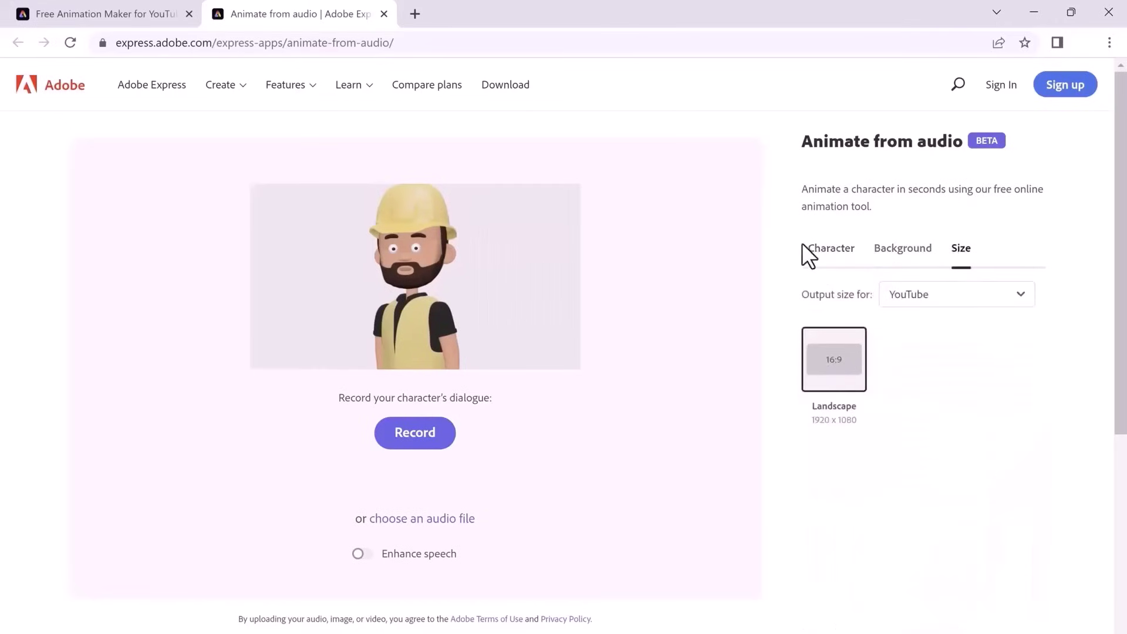
left_click(819, 247)
scroll(916, 440, "down", 5)
scroll(915, 440, "up", 4)
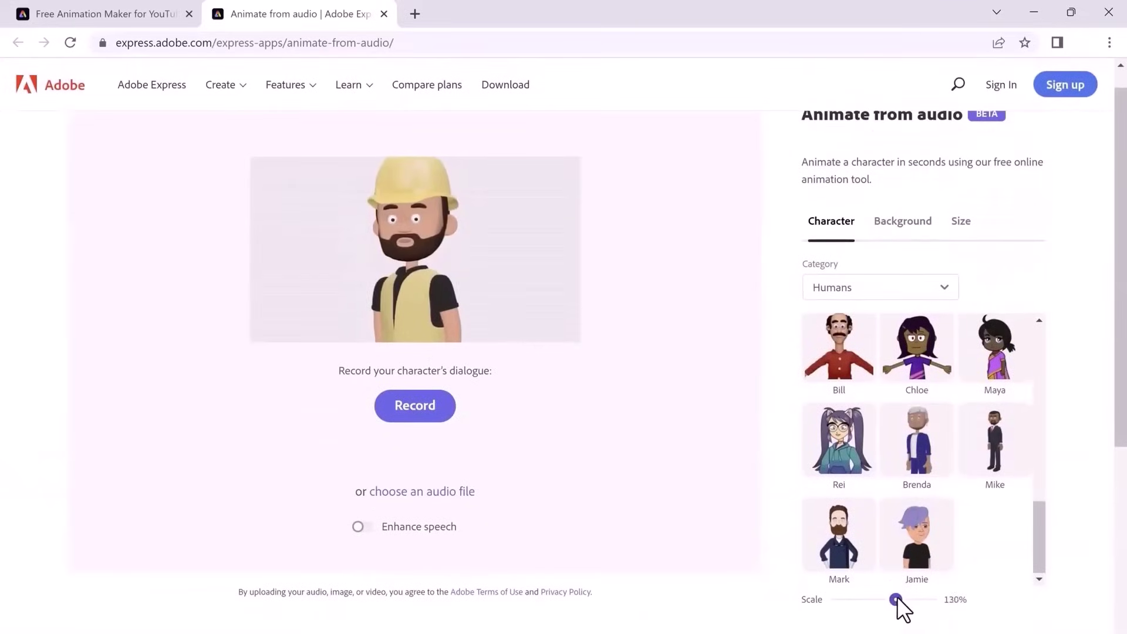
left_click_drag(427, 251, 414, 232)
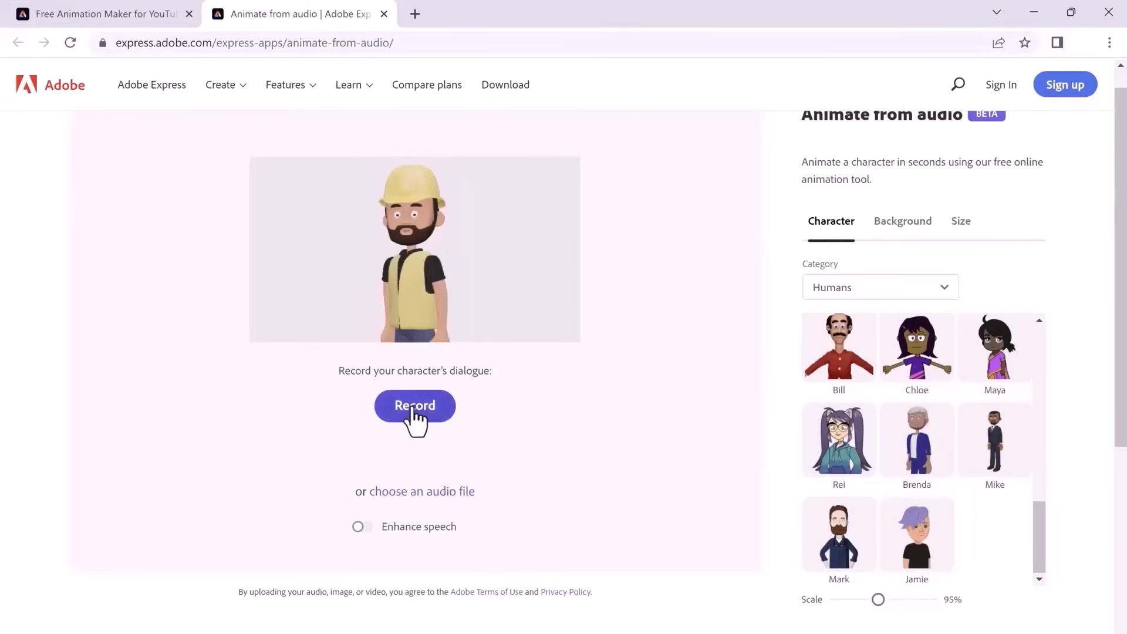
- Start a dialogue voice recording, then cancel it
left_click(420, 414)
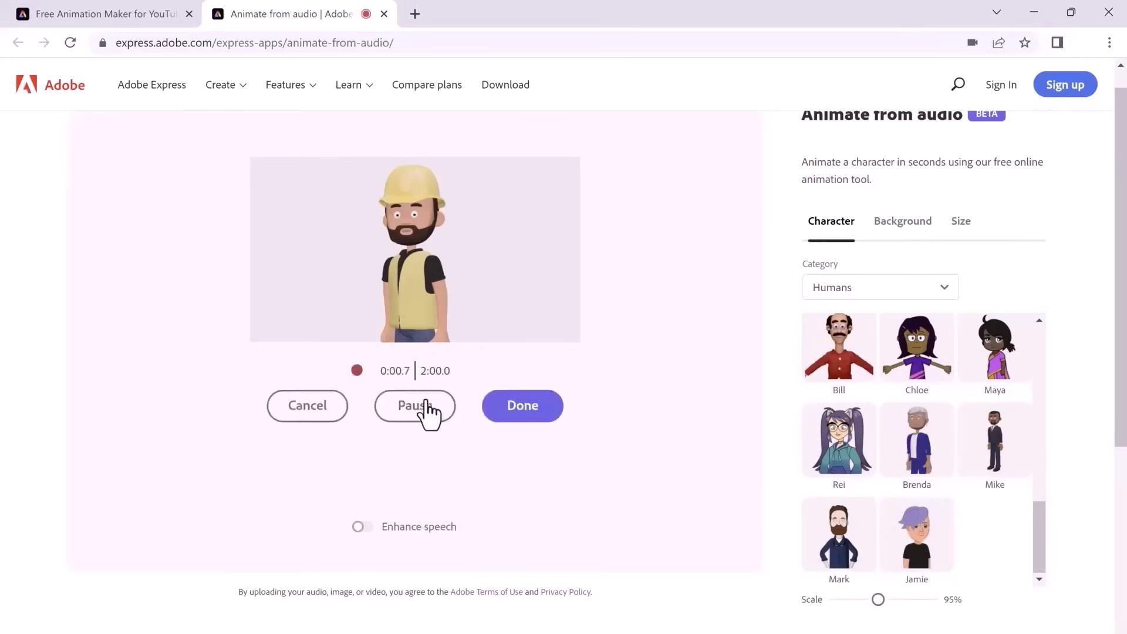
left_click(307, 404)
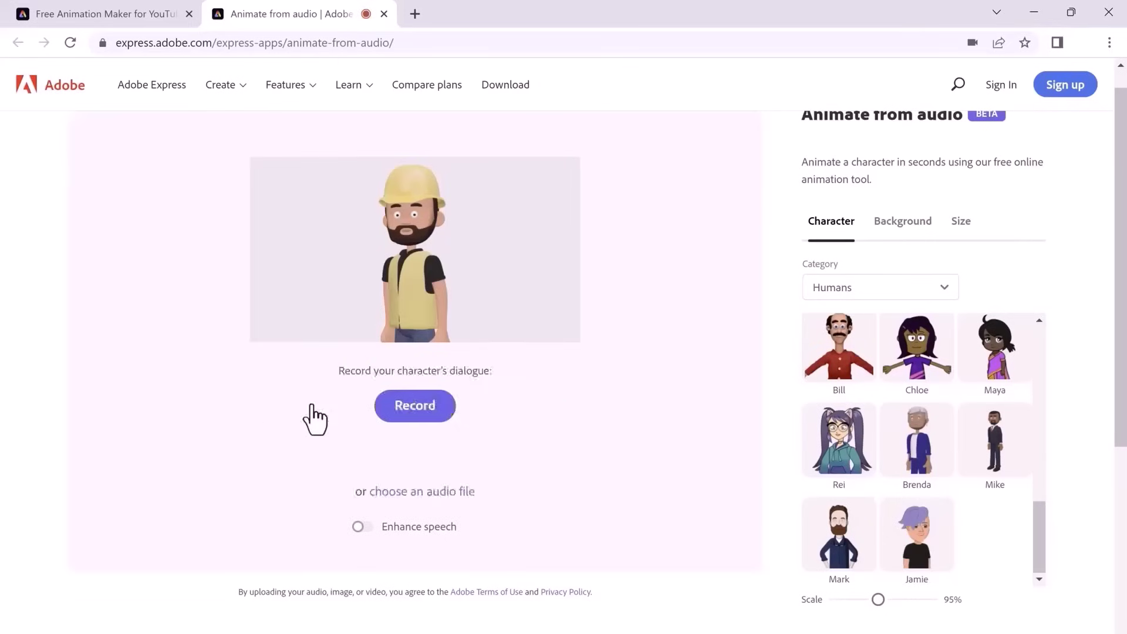
- Open the audio file picker, then close it without choosing a file
left_click(427, 493)
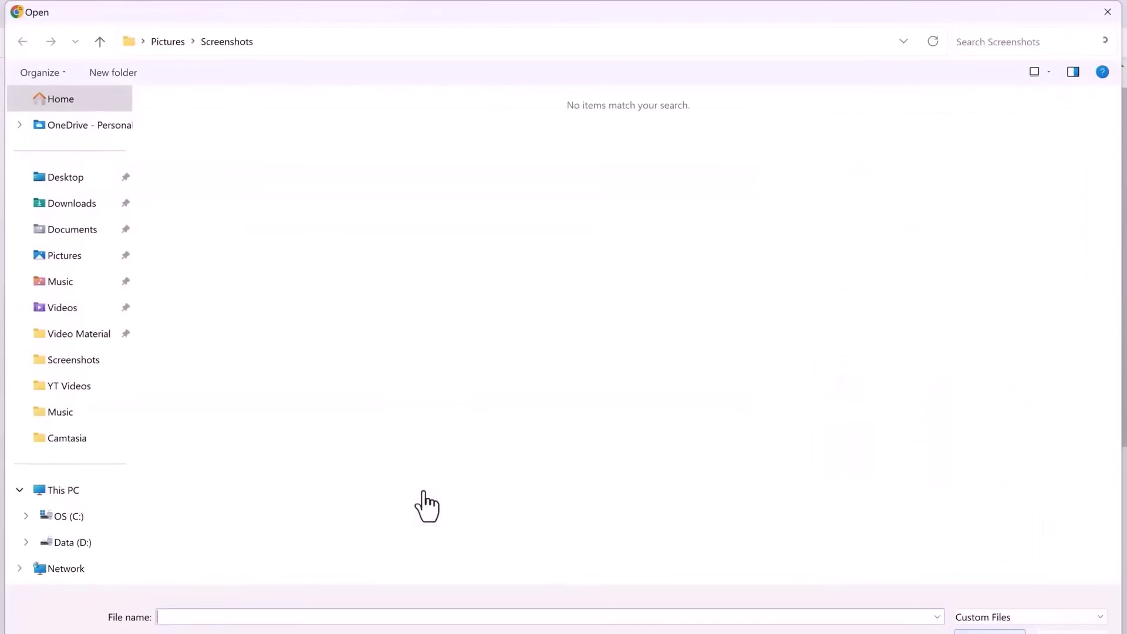
left_click(1074, 630)
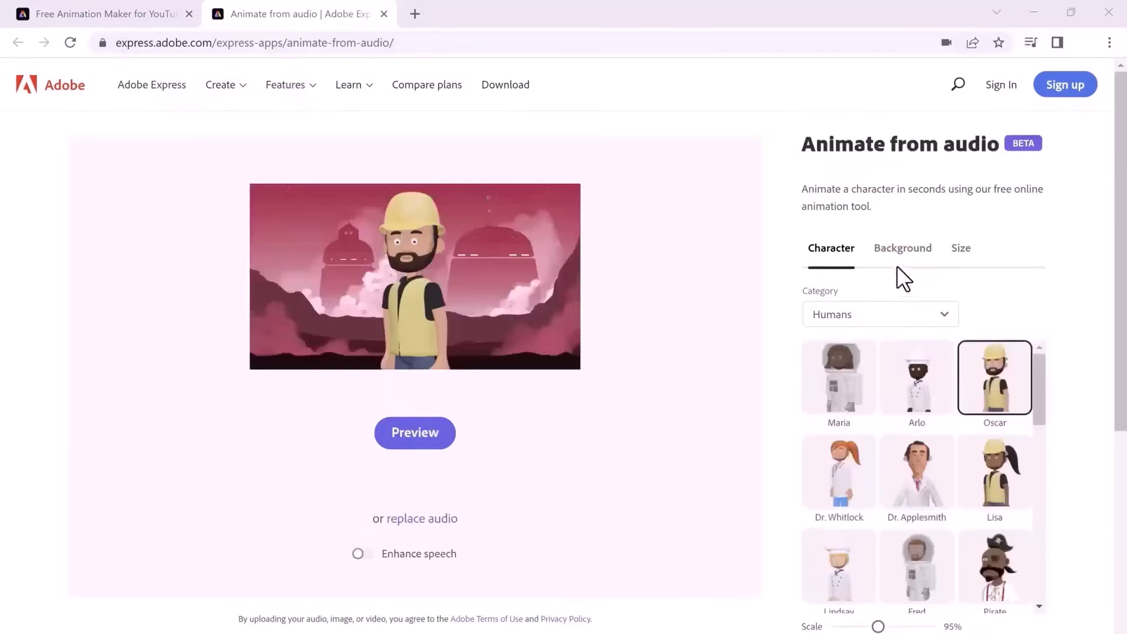
- Try Festival, Frontier and Islands scenes, settling on the Horizon background
left_click(899, 256)
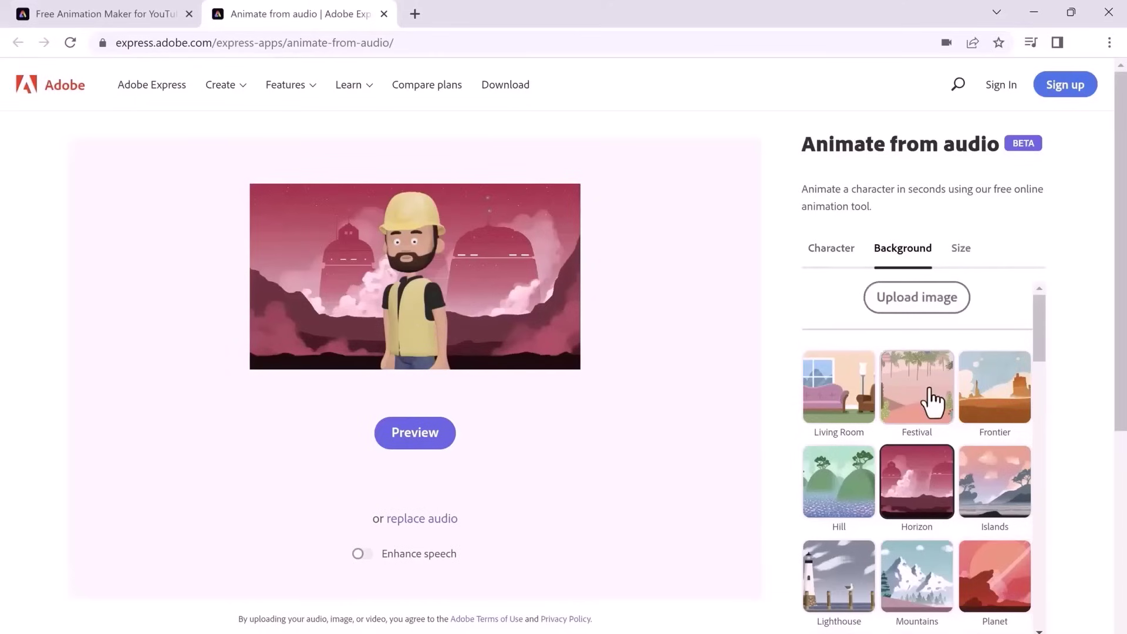
left_click(916, 386)
left_click(994, 385)
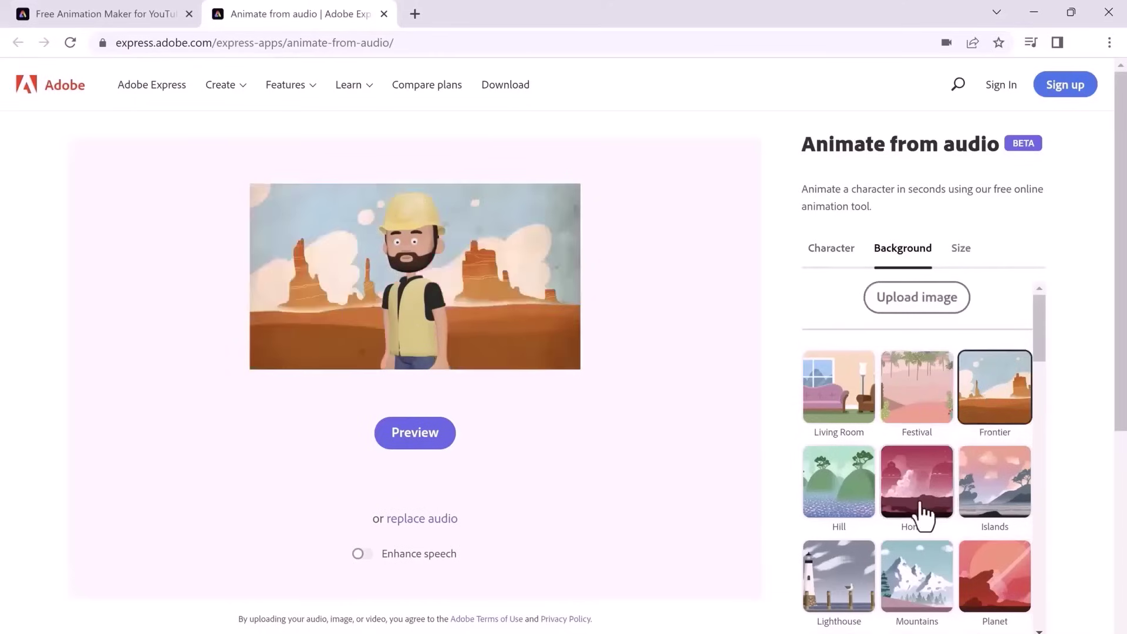
left_click(924, 506)
left_click(995, 413)
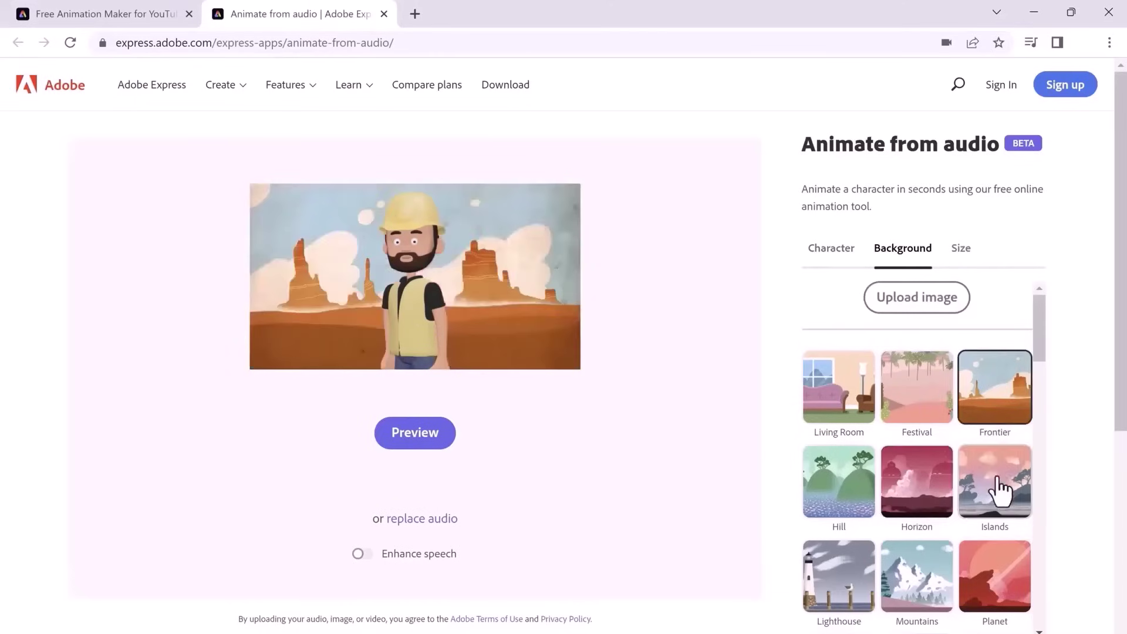
left_click(1002, 489)
left_click(925, 484)
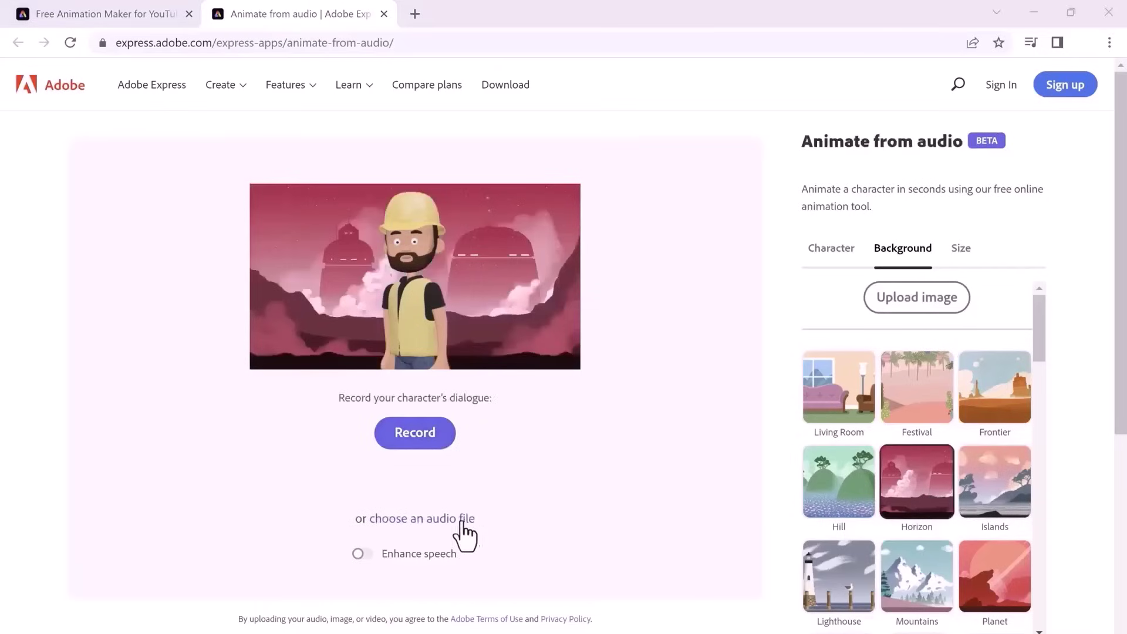
- Upload the audio file '2' from the Videos folder as dialogue
left_click(454, 524)
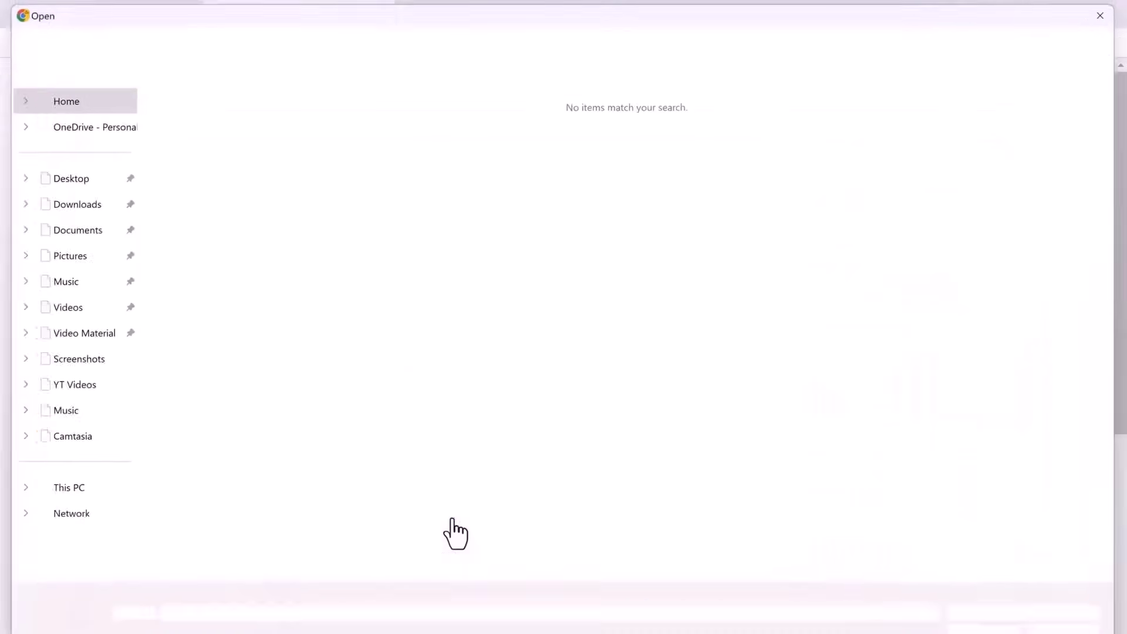
left_click(62, 307)
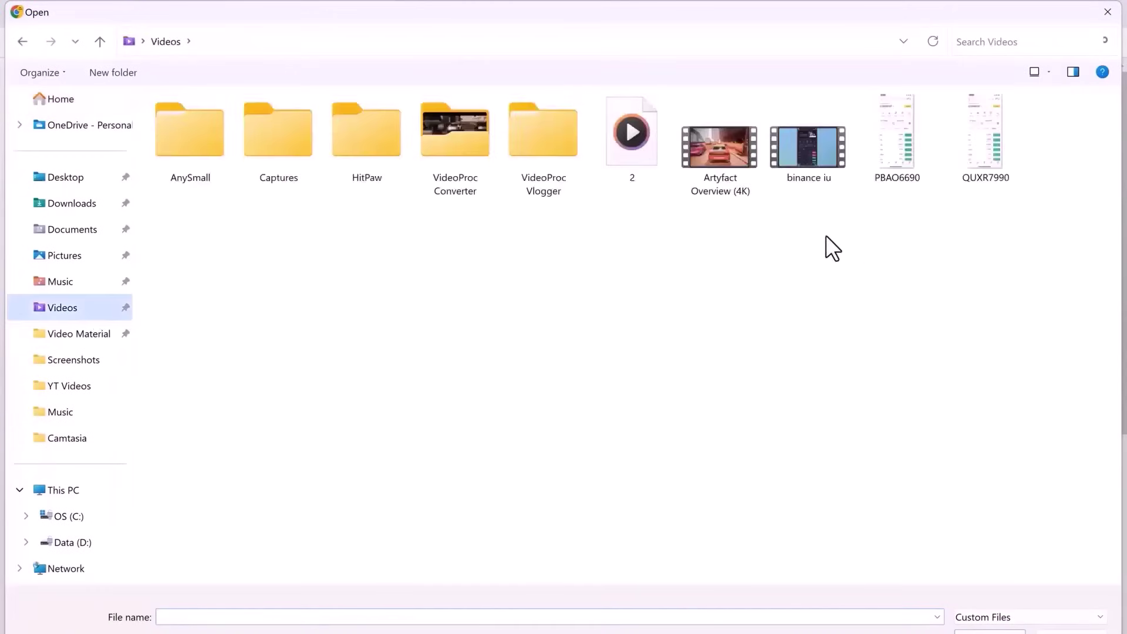
double_click(649, 145)
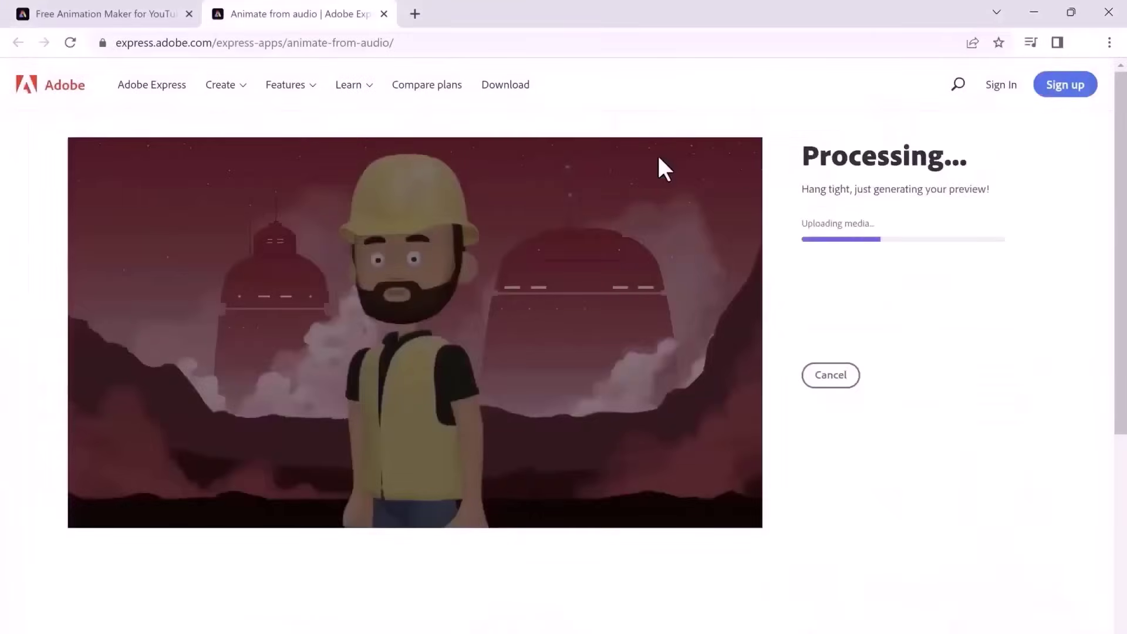